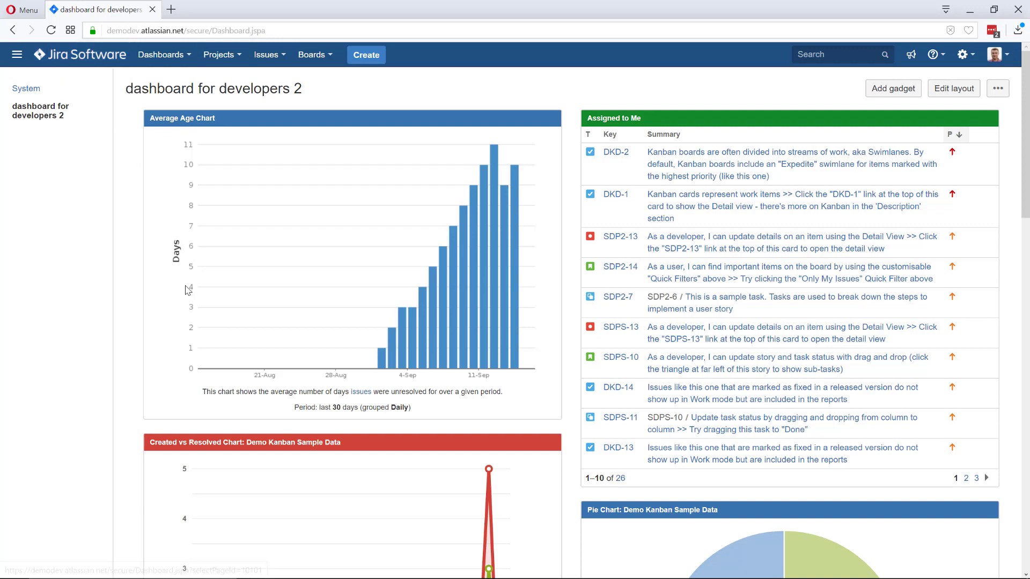
Start a new sample-data project using the Kanban software development template and reach its details form.
scroll(202, 368, down, 5)
scroll(202, 359, down, 5)
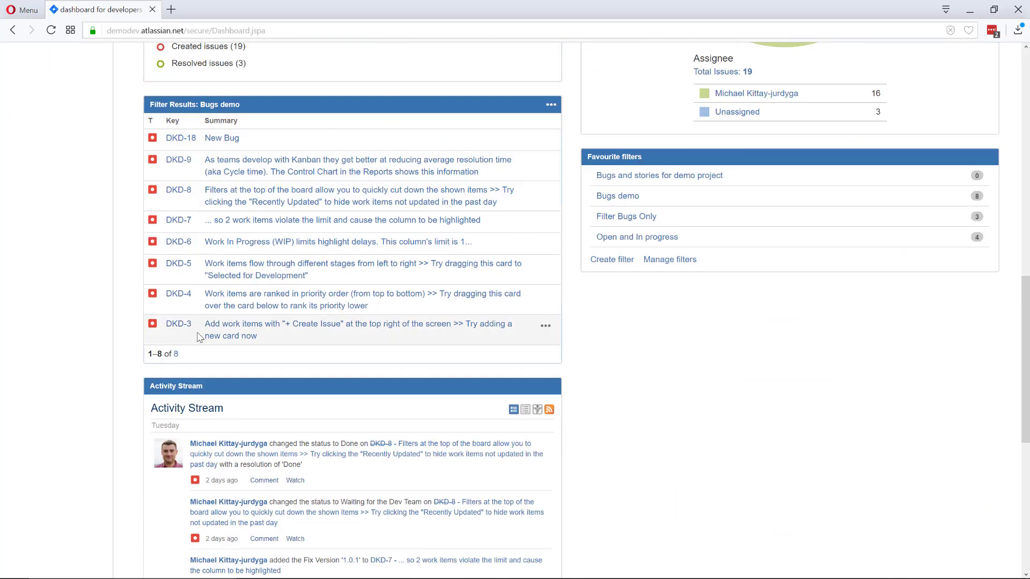
scroll(202, 343, up, 9)
scroll(202, 335, up, 1)
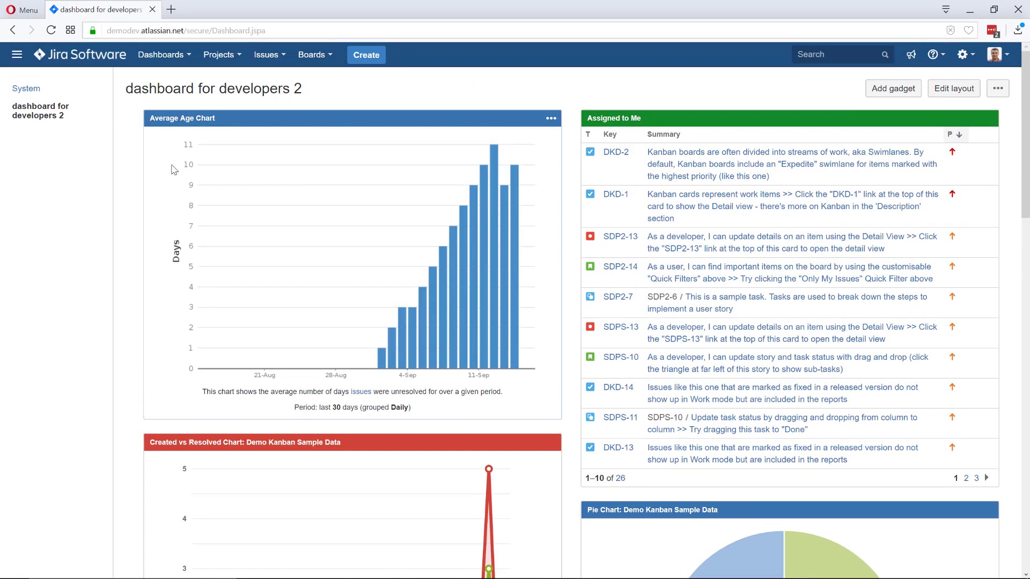
click(228, 61)
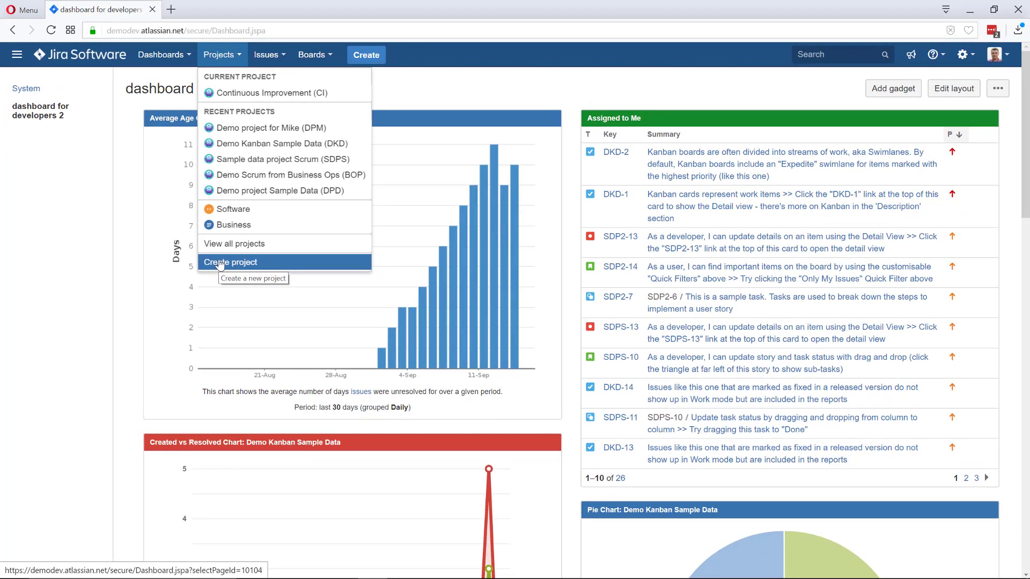
click(220, 263)
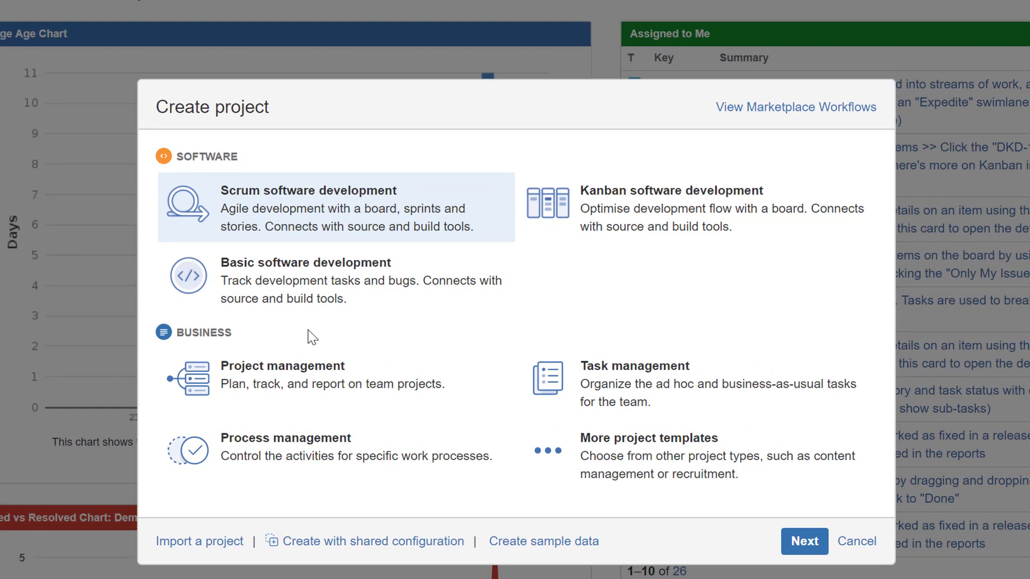
click(655, 214)
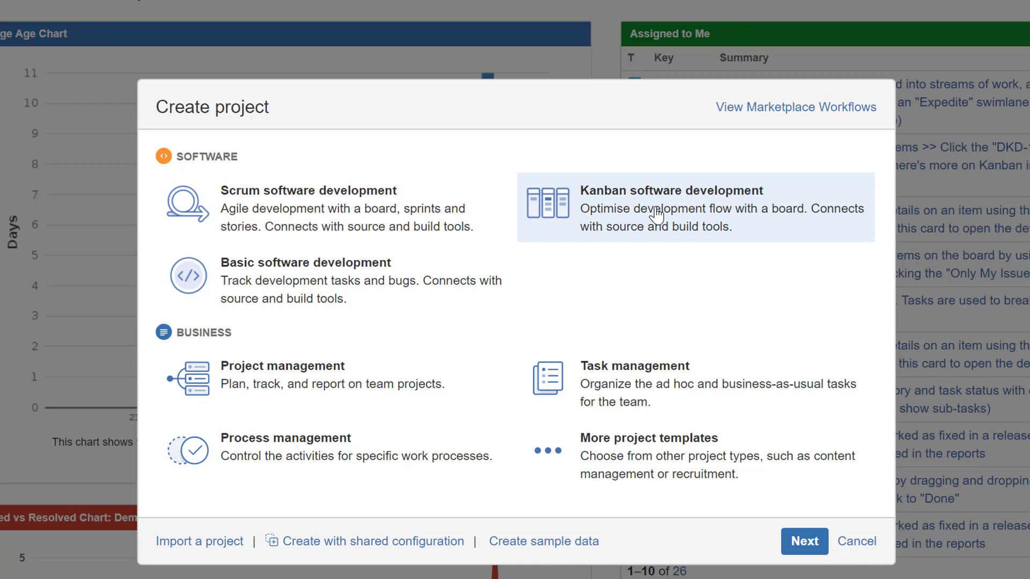
click(547, 542)
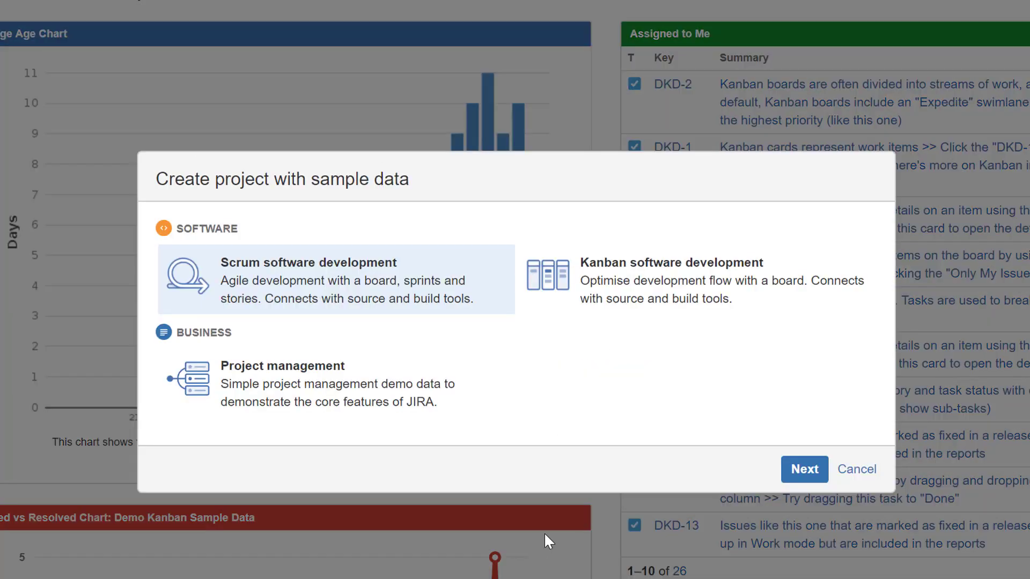
click(664, 289)
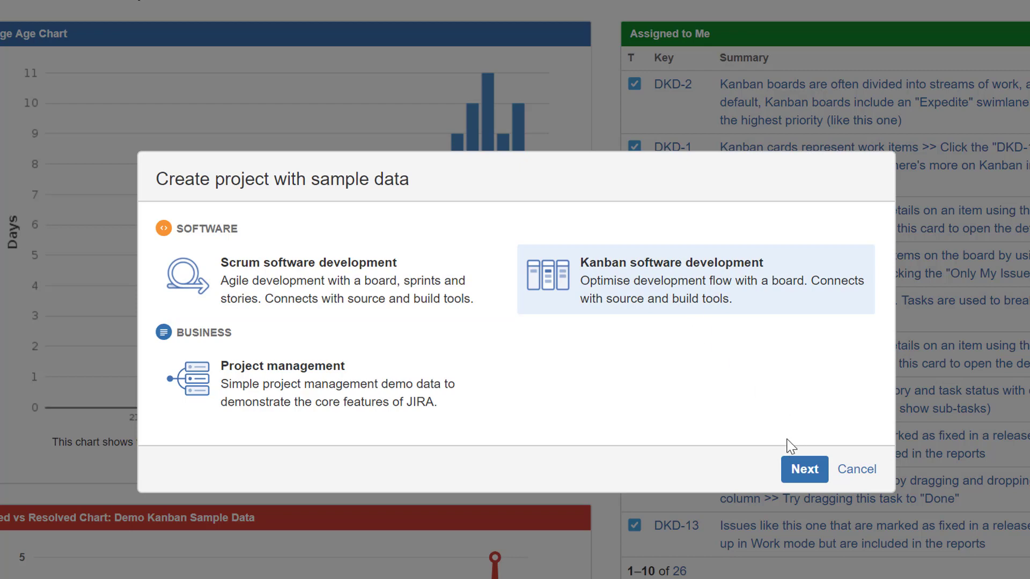
click(804, 471)
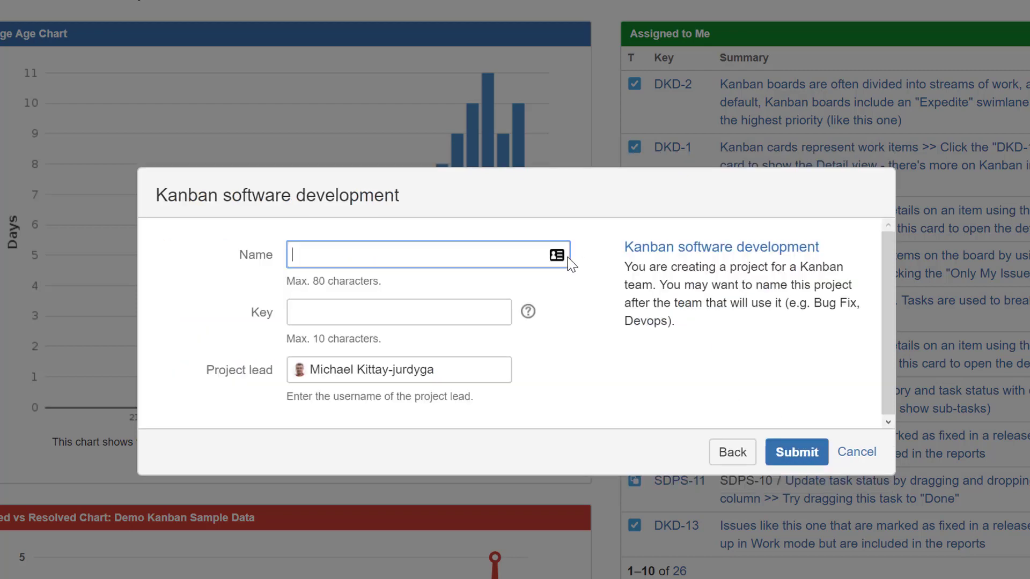
Enter 'Kanban Project for Developers' as the project name.
text(Kan)
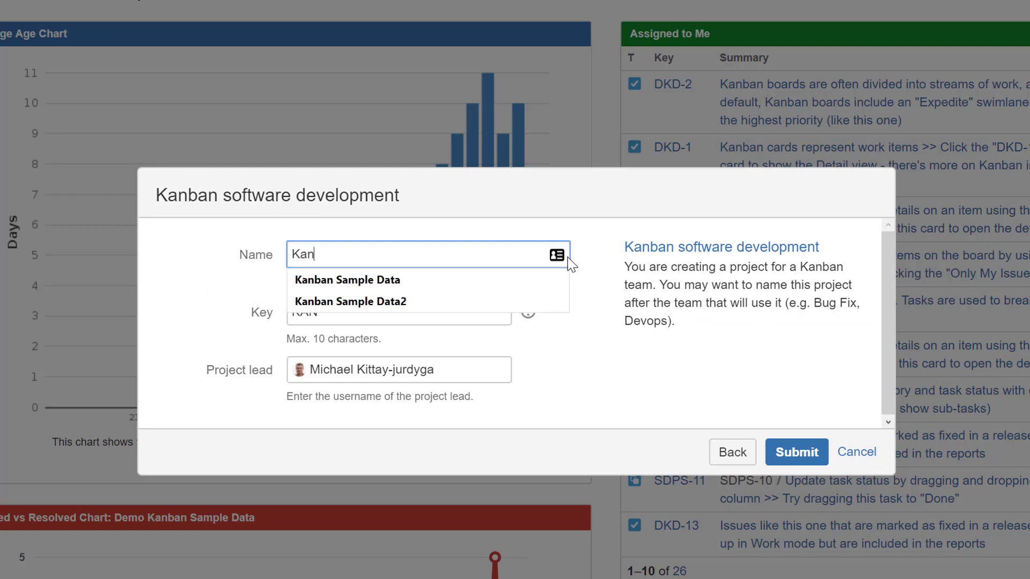
text(ban Projec)
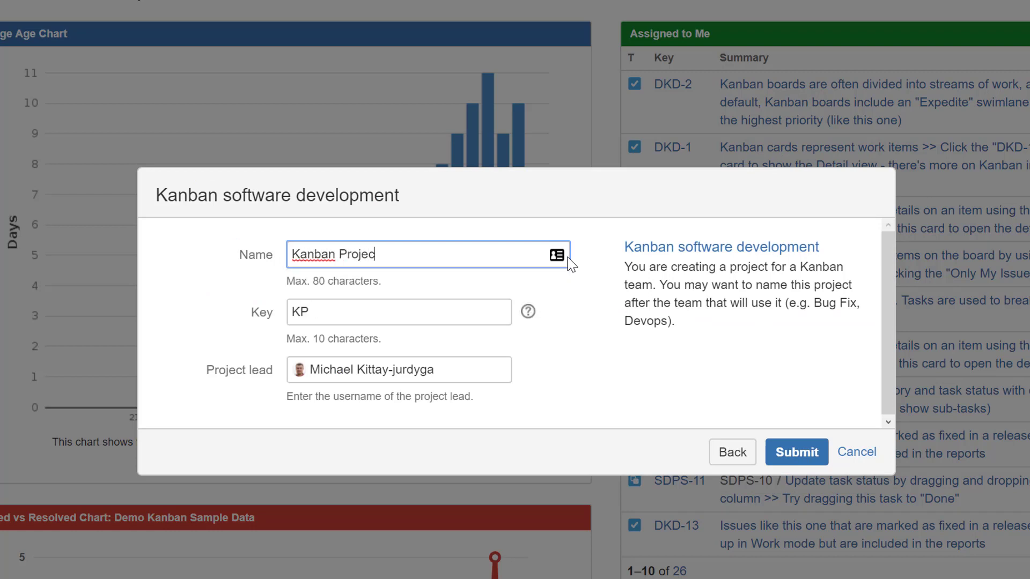
text(t for Developers)
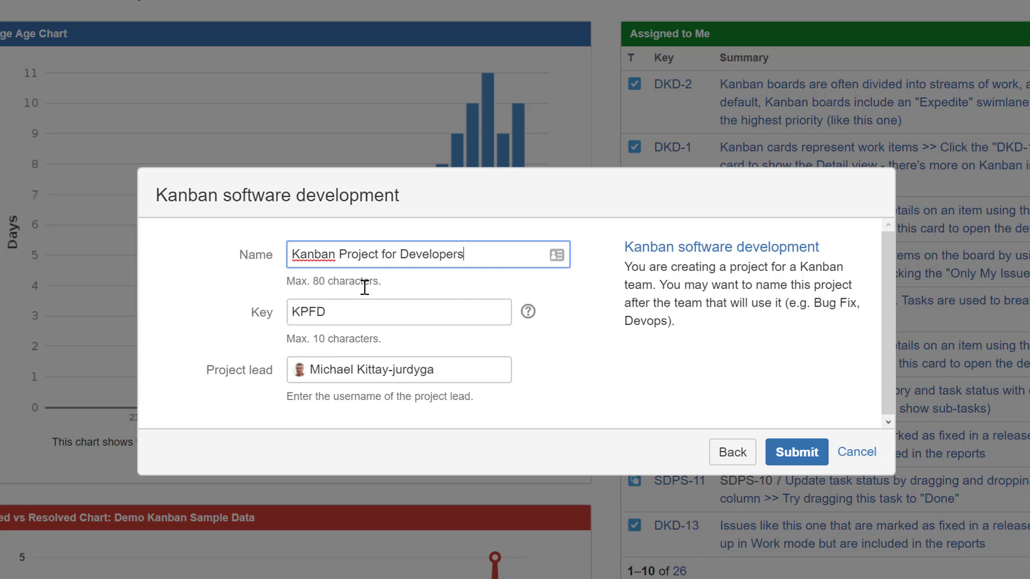
right_click(315, 256)
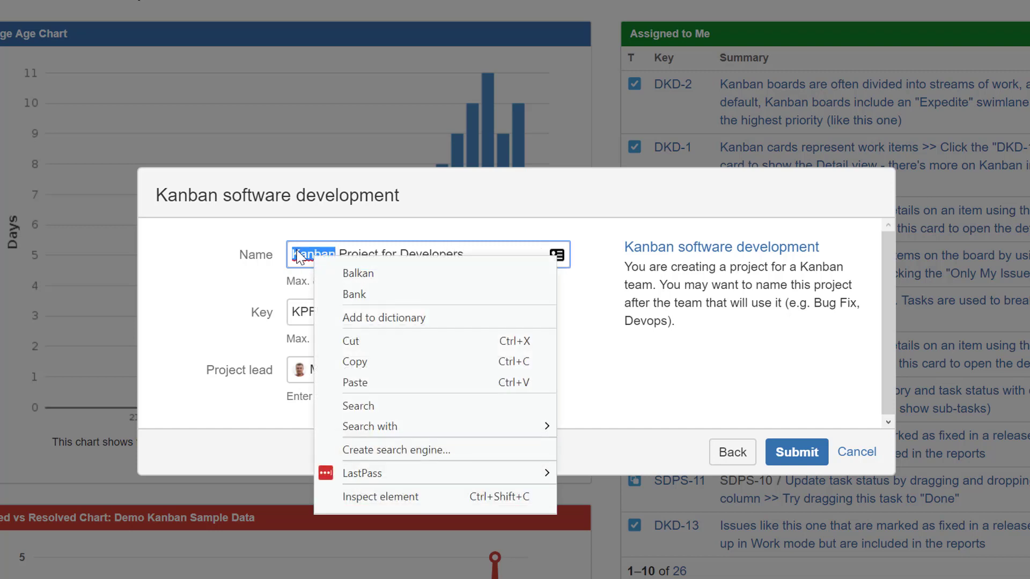
click(309, 256)
double_click(309, 257)
text(Kanban)
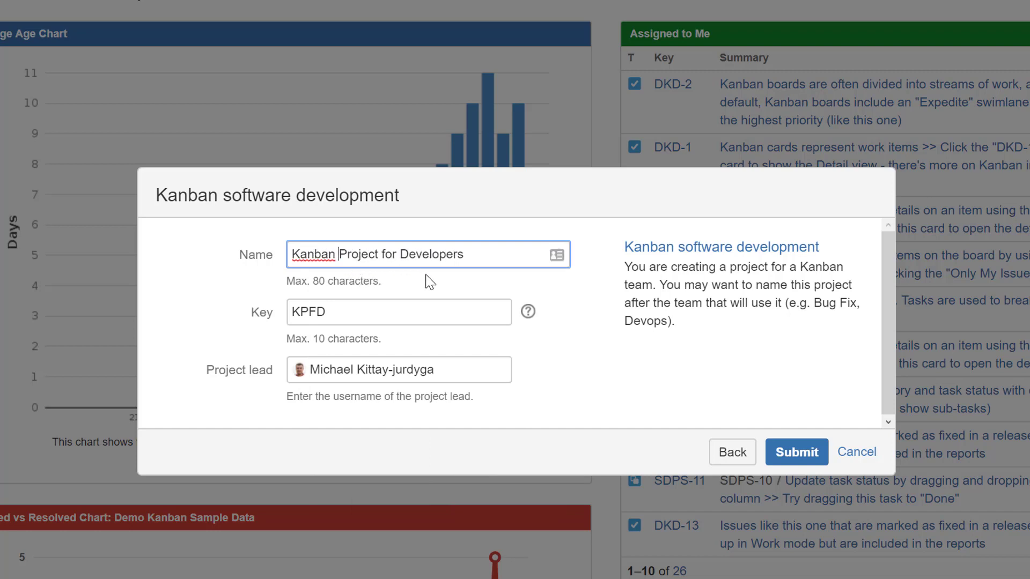
Change the project key to KPD and submit the new project.
click(356, 306)
key(BackSpace)
key(BackSpace)
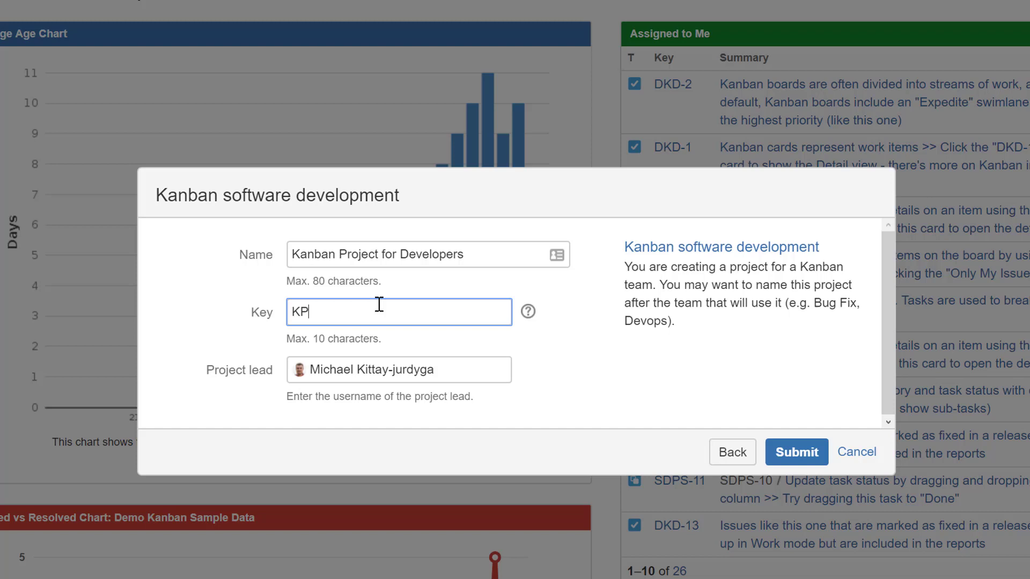
text(D)
key(Tab)
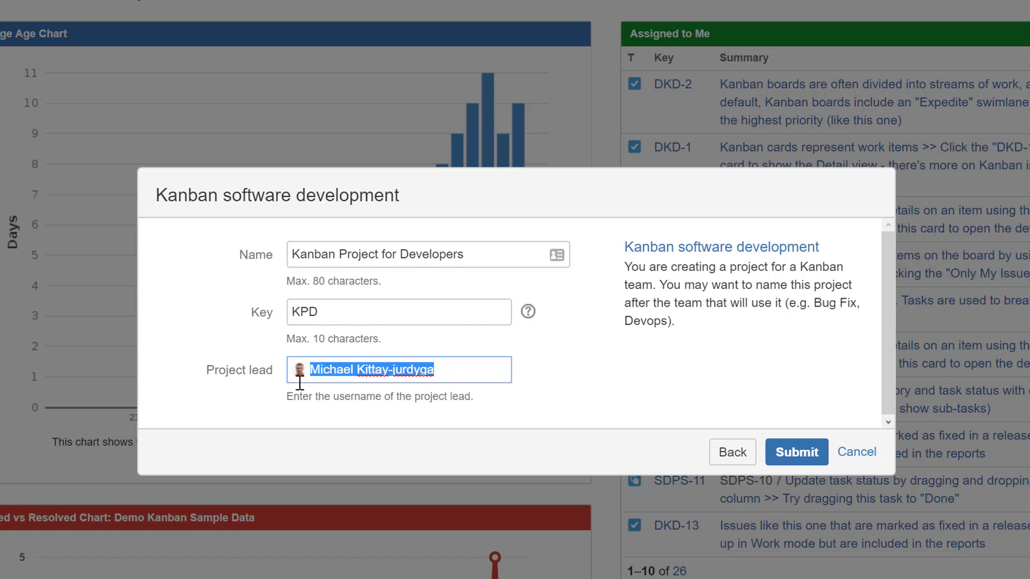
click(799, 450)
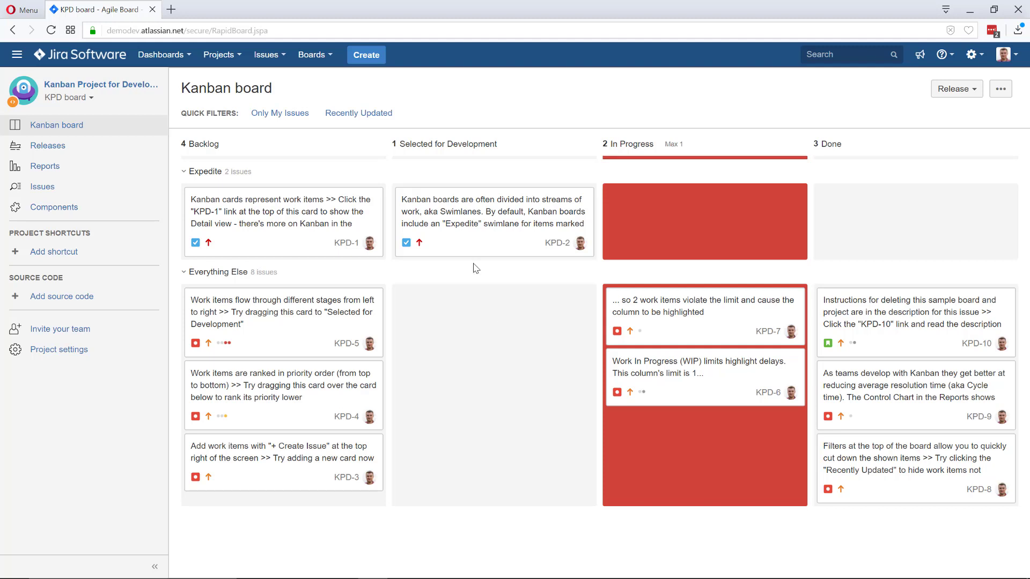
Try dragging card KPD-2 on the loaded KPD board and dismiss the chat notification.
mouse_move(497, 212)
mouse_down()
mouse_move(681, 213)
mouse_move(497, 212)
mouse_up()
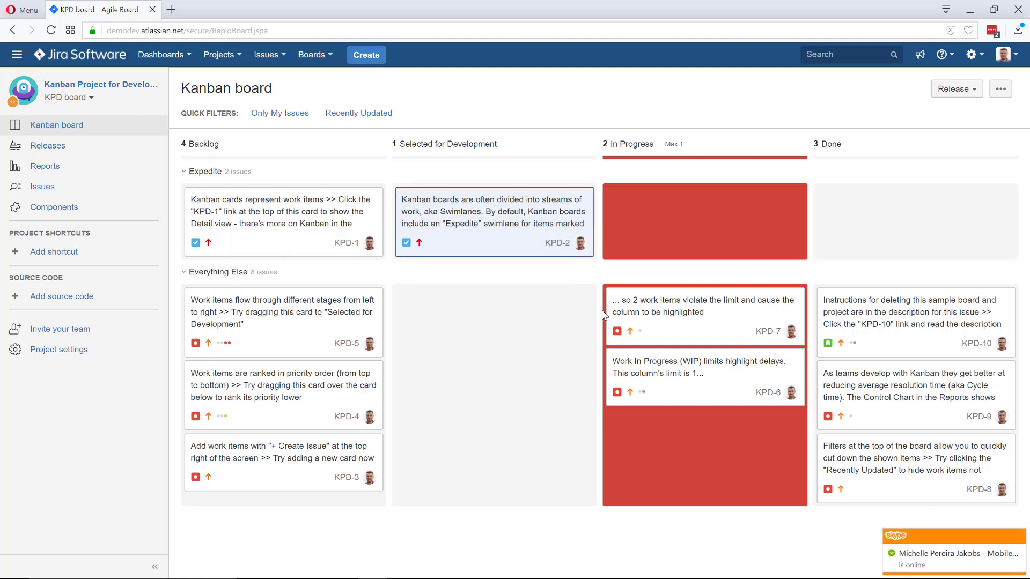
click(1019, 536)
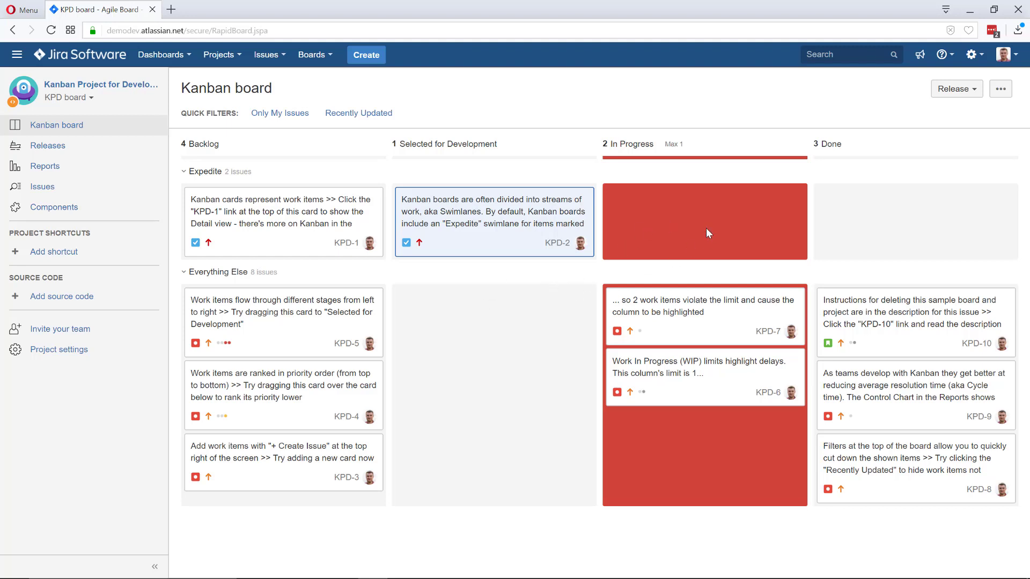
Go to the KPD board settings and view the Columns configuration page.
click(1001, 90)
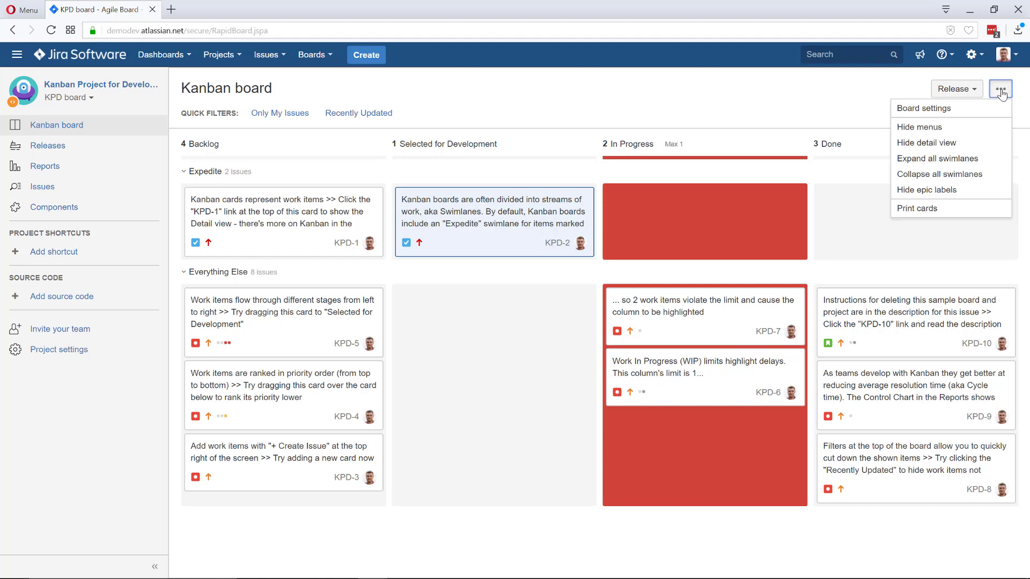
click(949, 111)
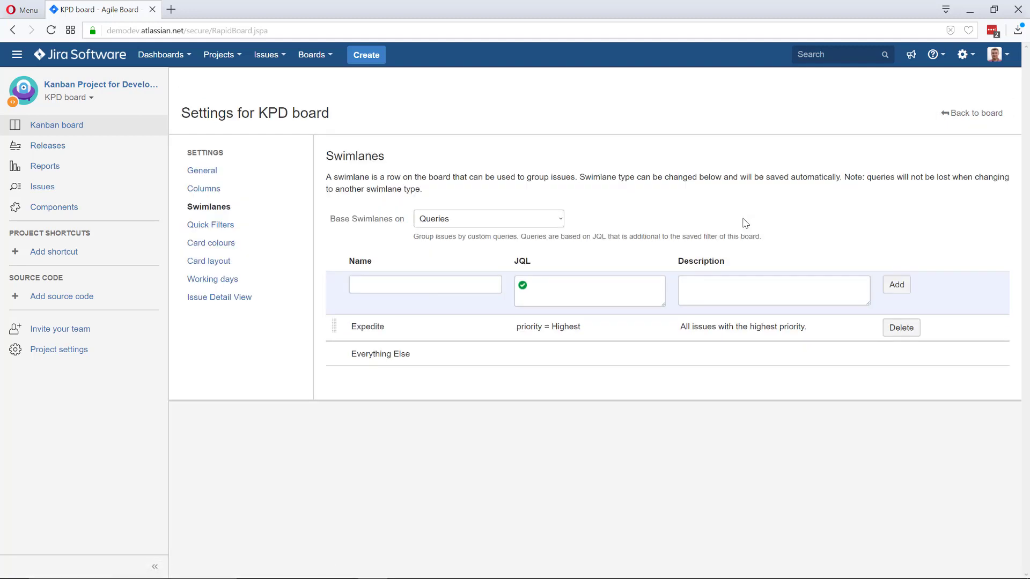
click(207, 170)
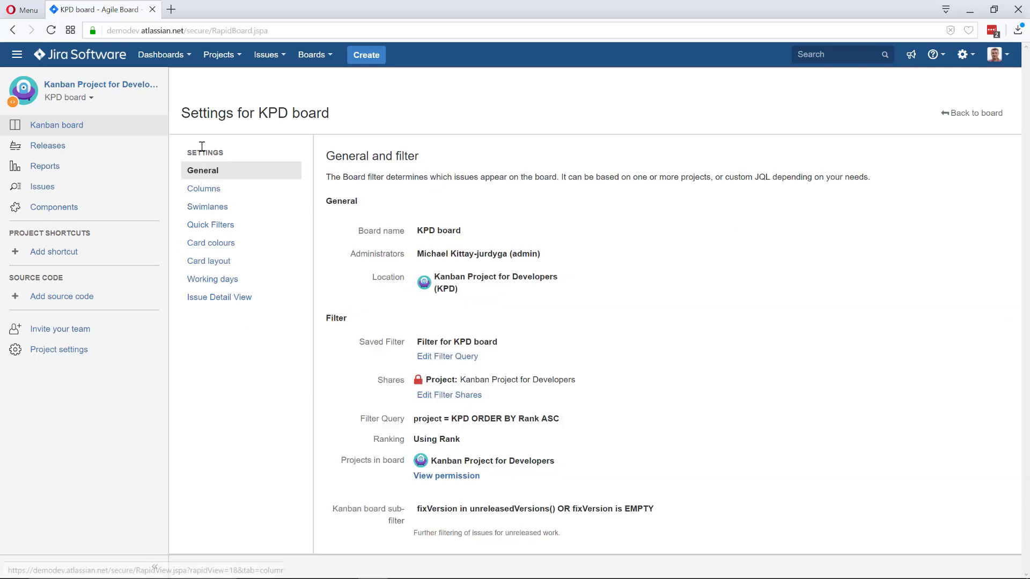
click(221, 190)
scroll(560, 344, down, 2)
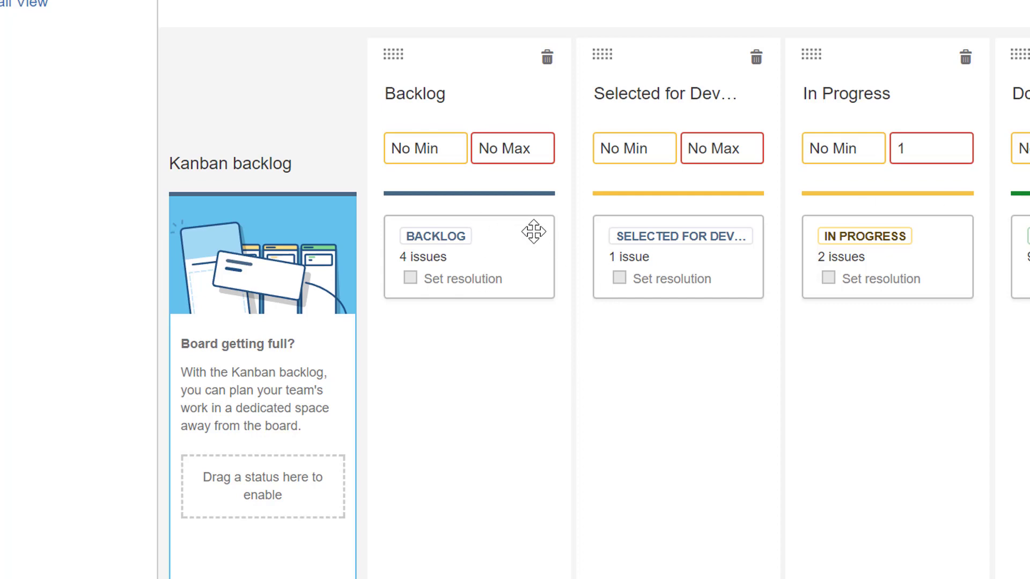
Move the Backlog status into the Kanban backlog and delete the empty Backlog column.
drag(533, 230, 324, 466)
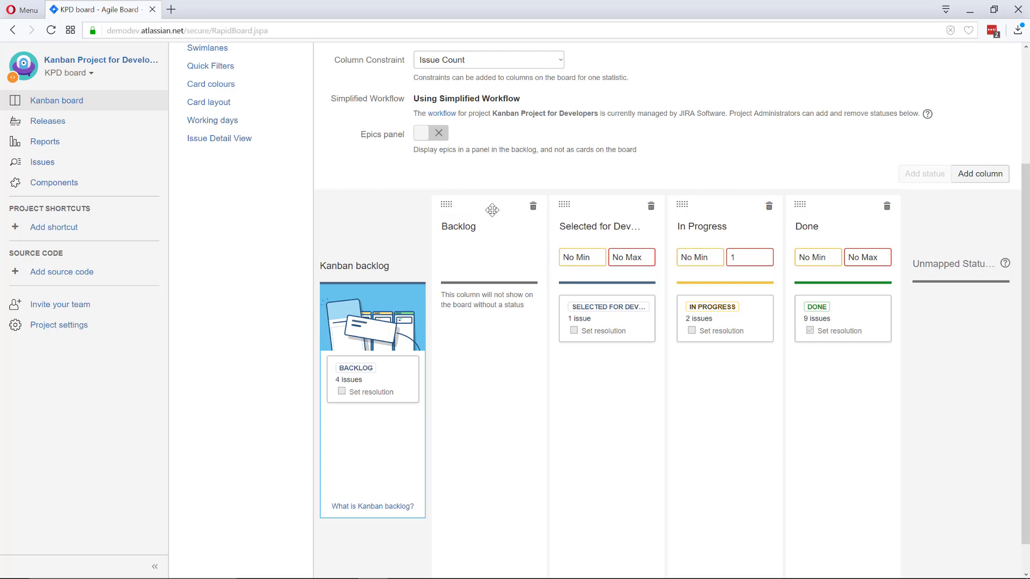
click(532, 207)
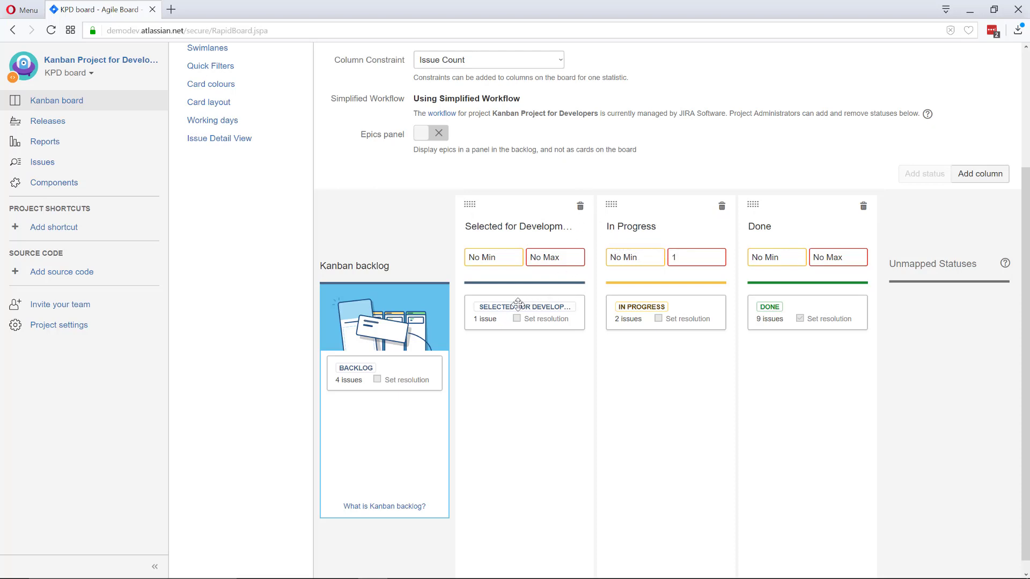
scroll(560, 369, up, 3)
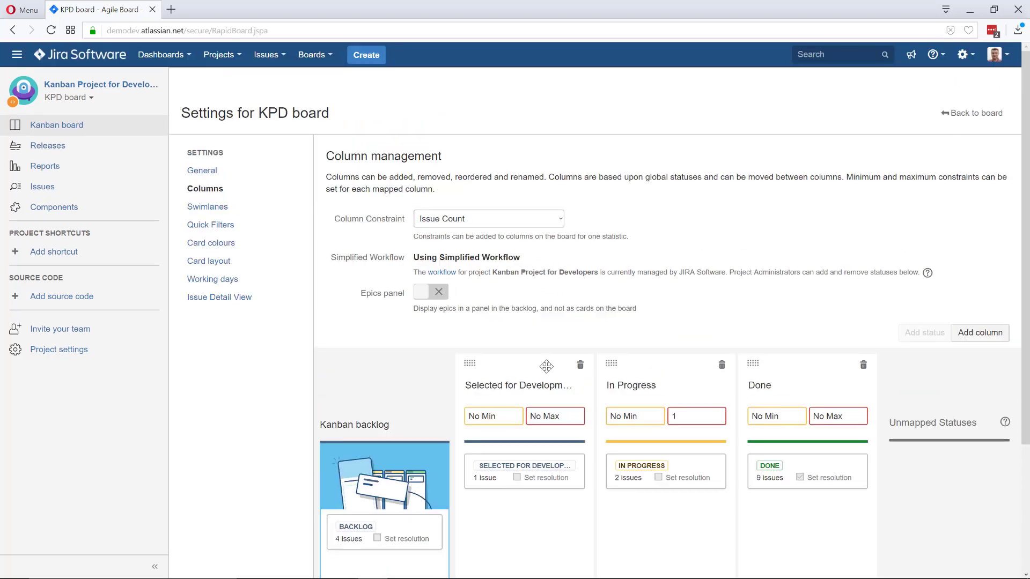
Go back to the KPD board and switch to its Backlog page.
click(968, 114)
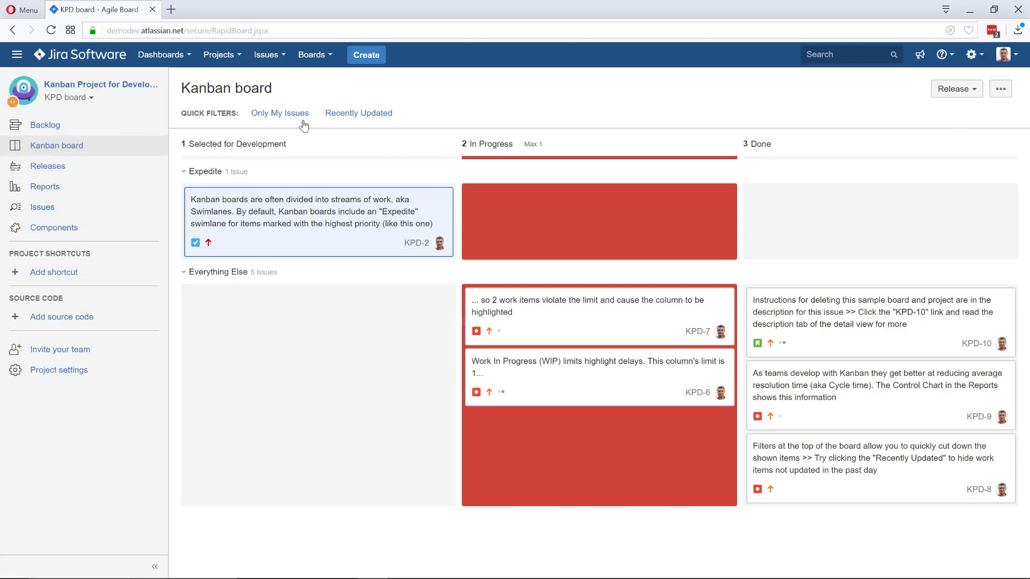
click(25, 129)
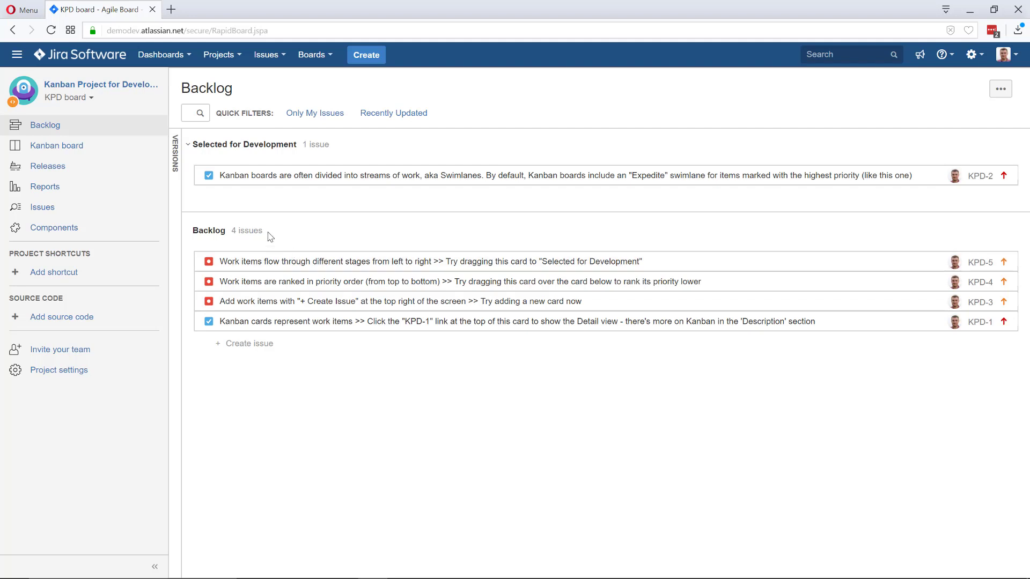
Create a Bug issue with the summary 'My New Bug'.
key(c)
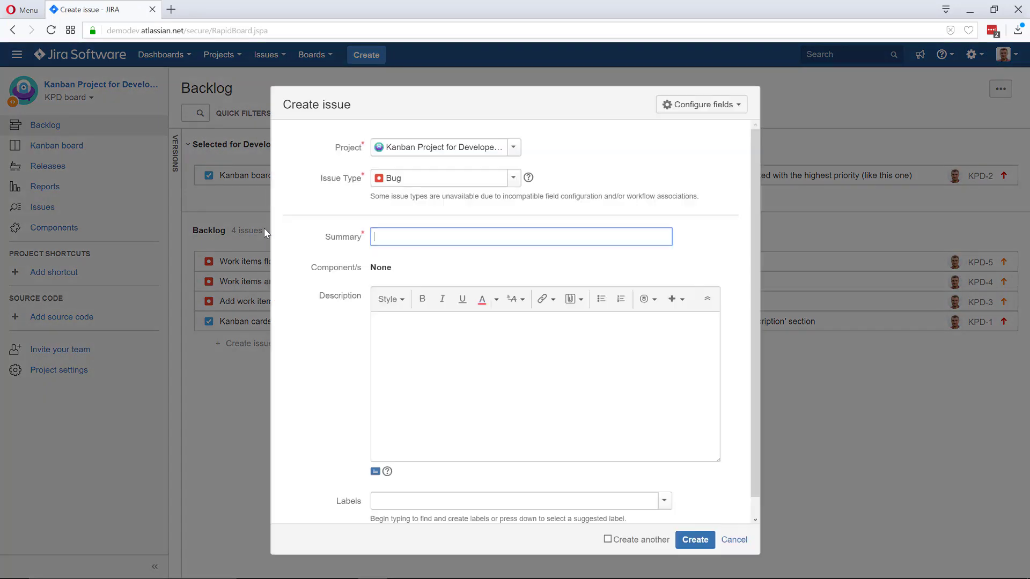
click(425, 229)
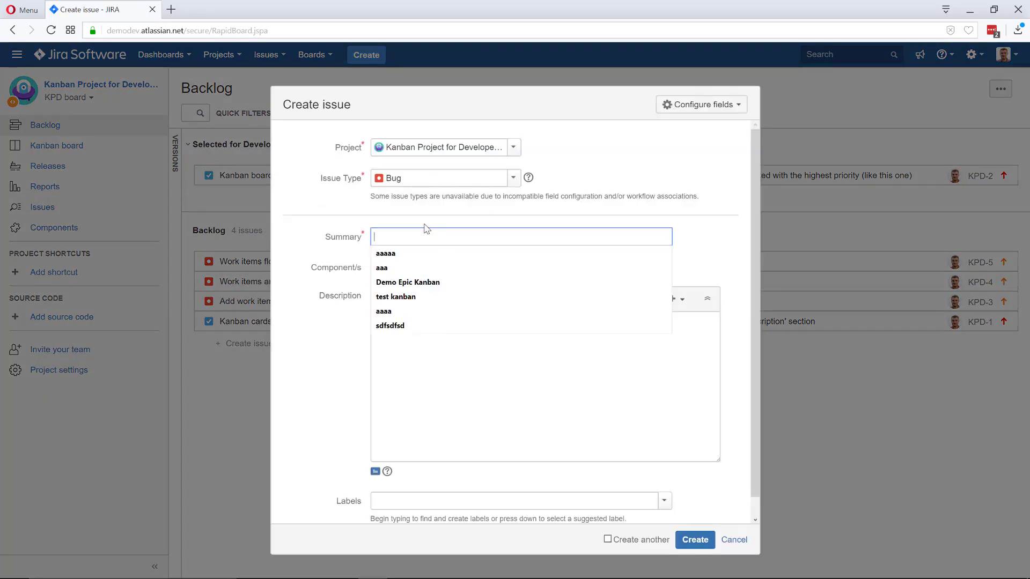
text(My N)
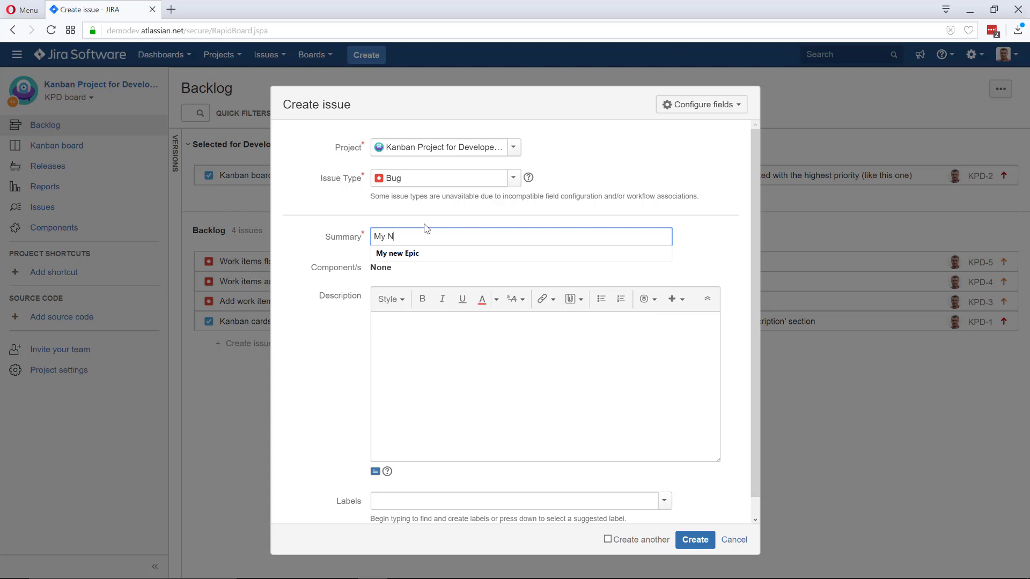
text(ew Bug)
key(Tab)
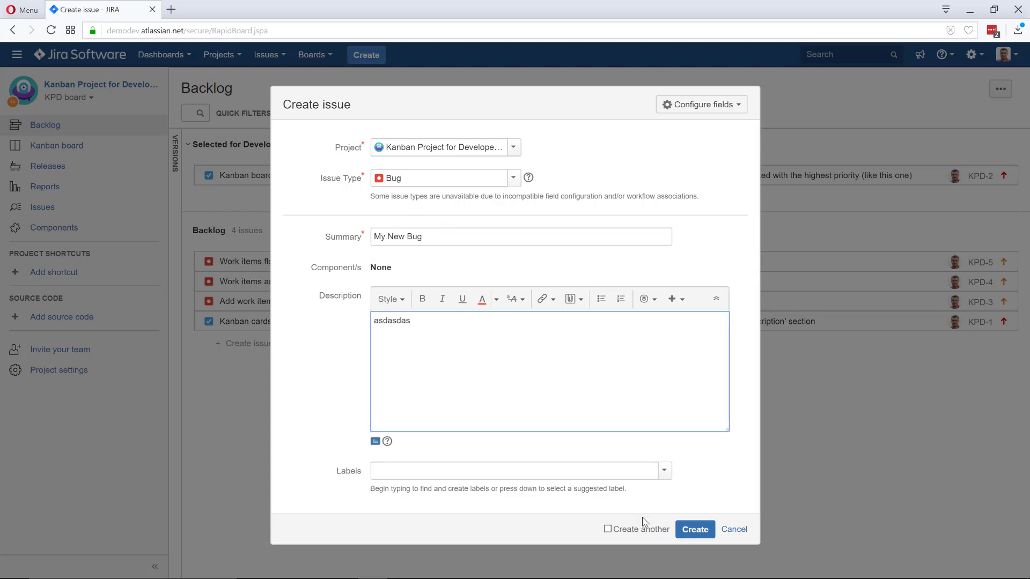
click(693, 530)
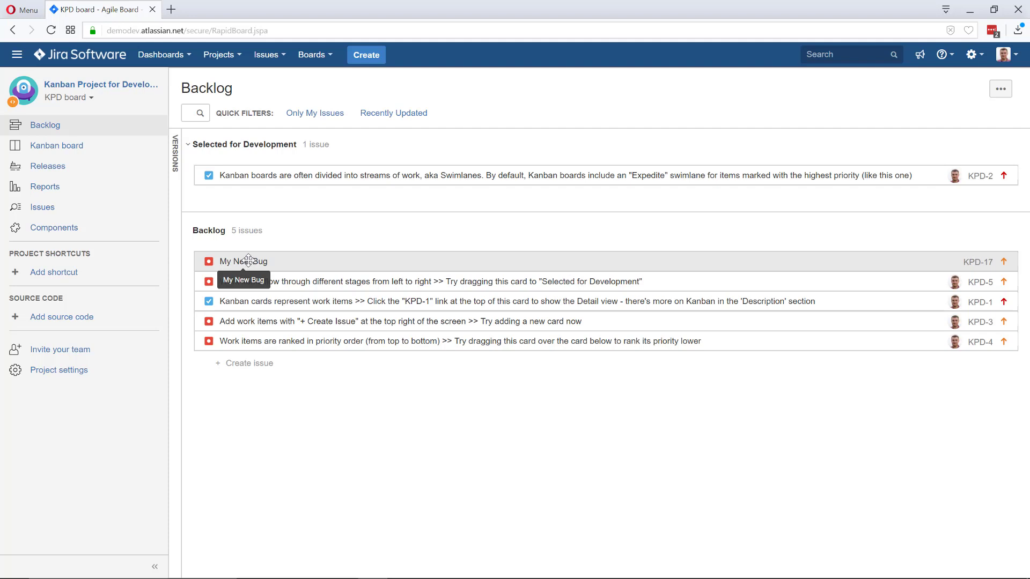
Rank KPD-4 and KPD-1 higher, then put My New Bug (KPD-17) back on top.
click(248, 262)
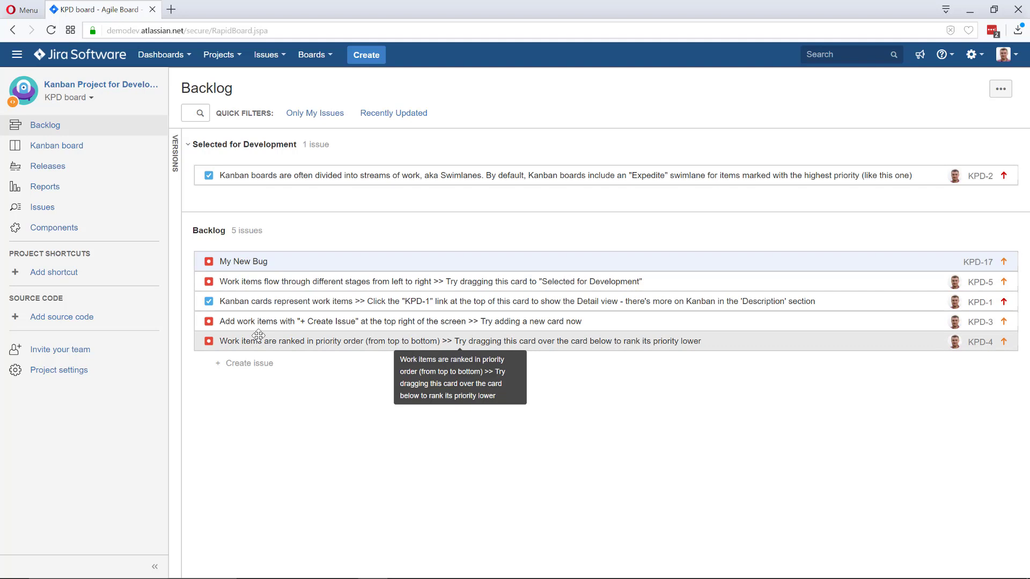
drag(278, 343, 270, 257)
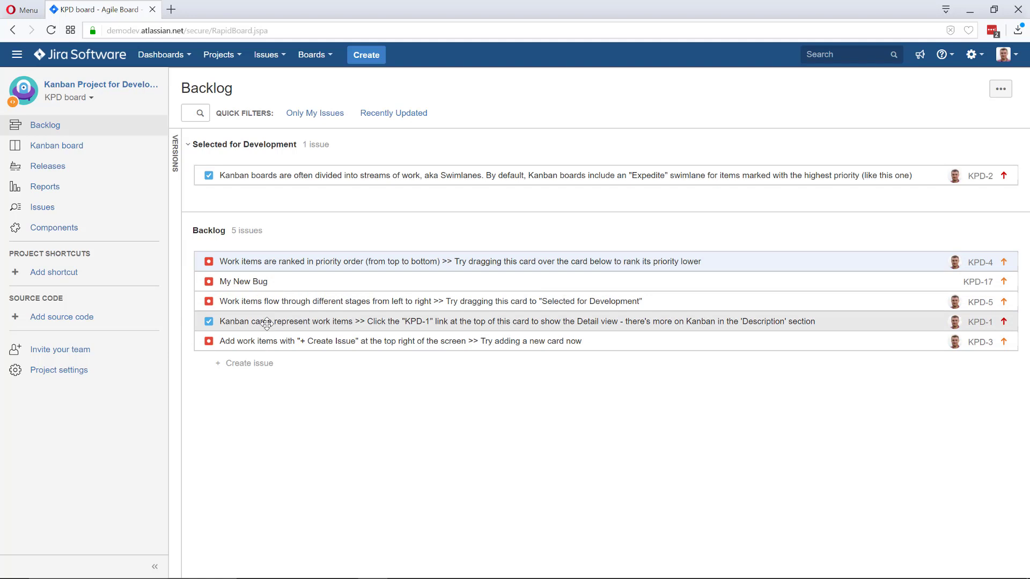
drag(265, 316, 264, 271)
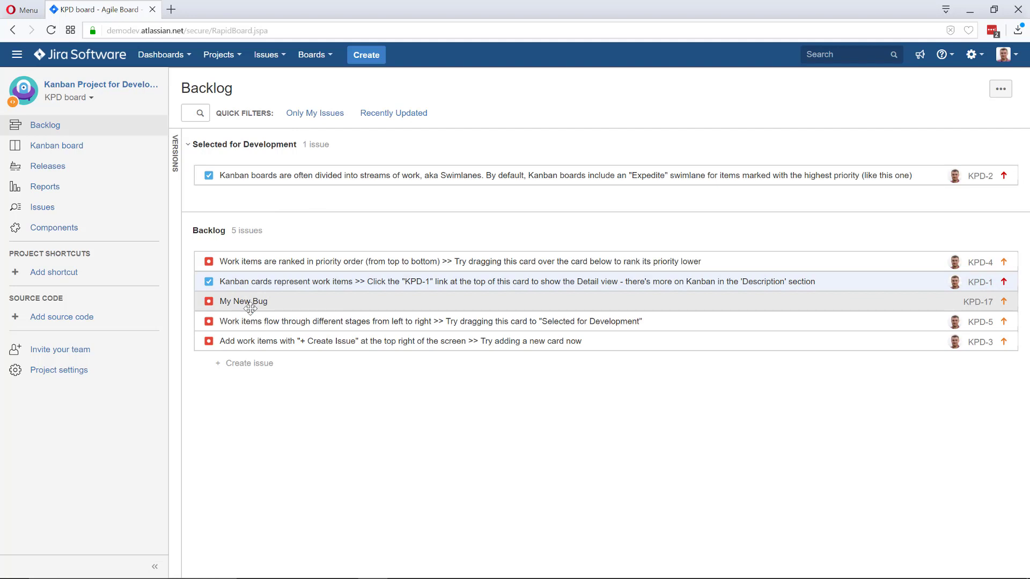
drag(252, 299, 250, 257)
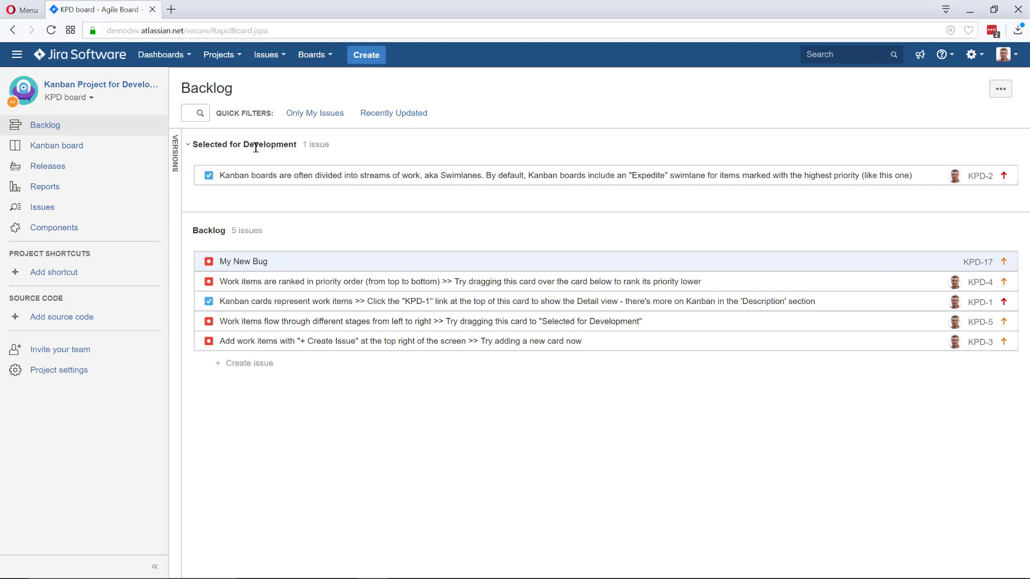
click(69, 146)
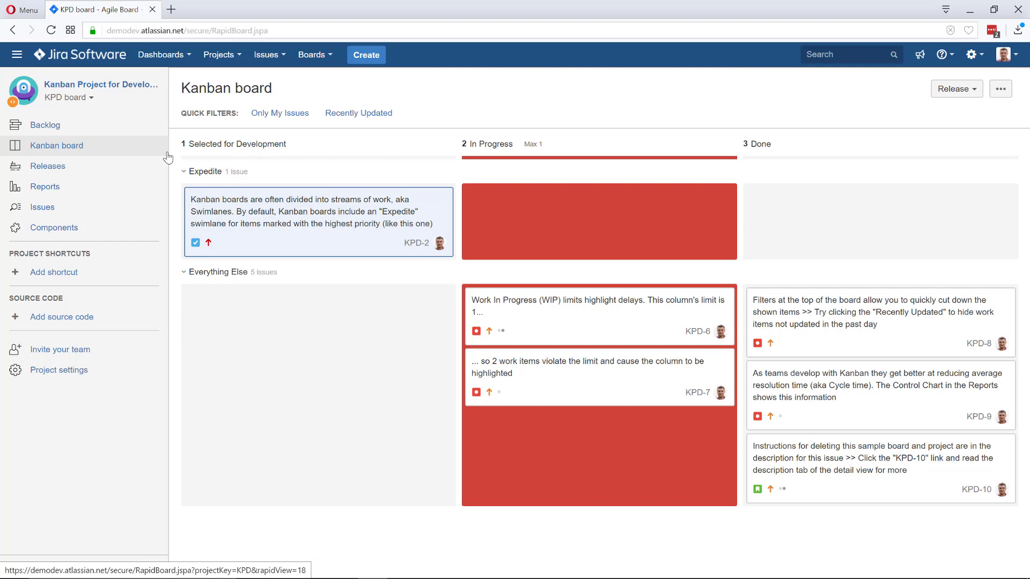
click(54, 125)
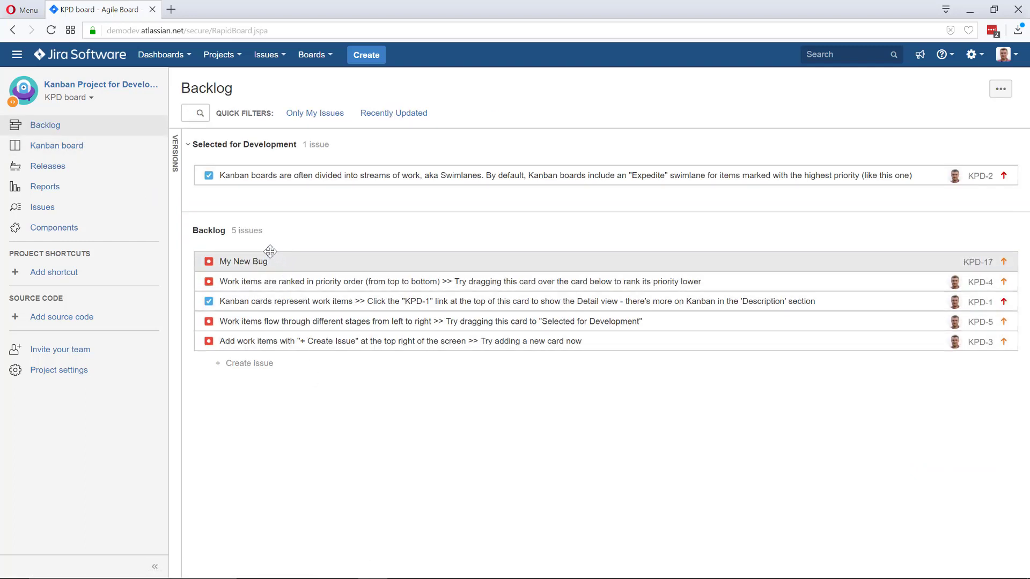
Create a Story issue named 'user story 1' at the end of the backlog.
click(238, 254)
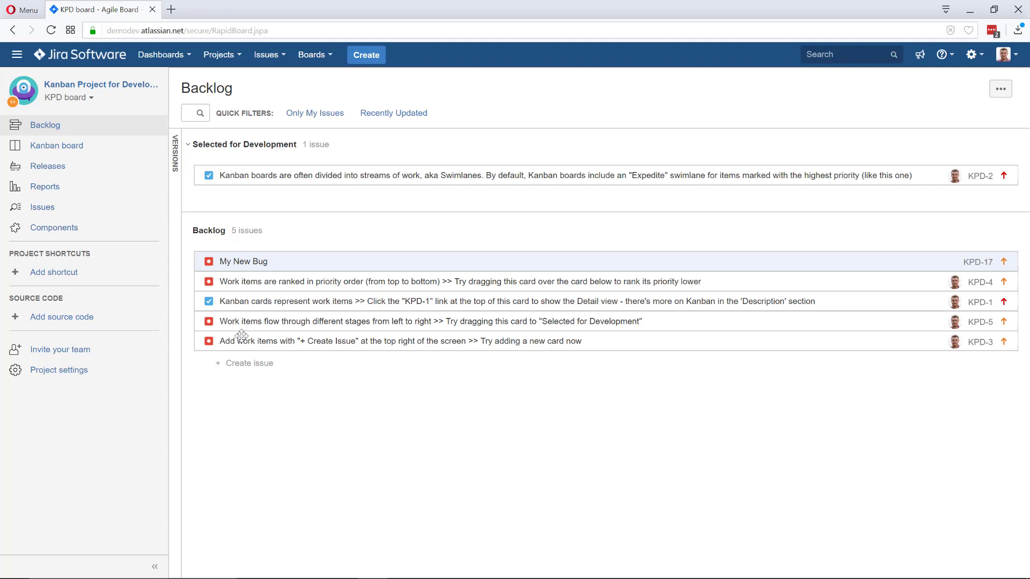
click(219, 365)
click(214, 365)
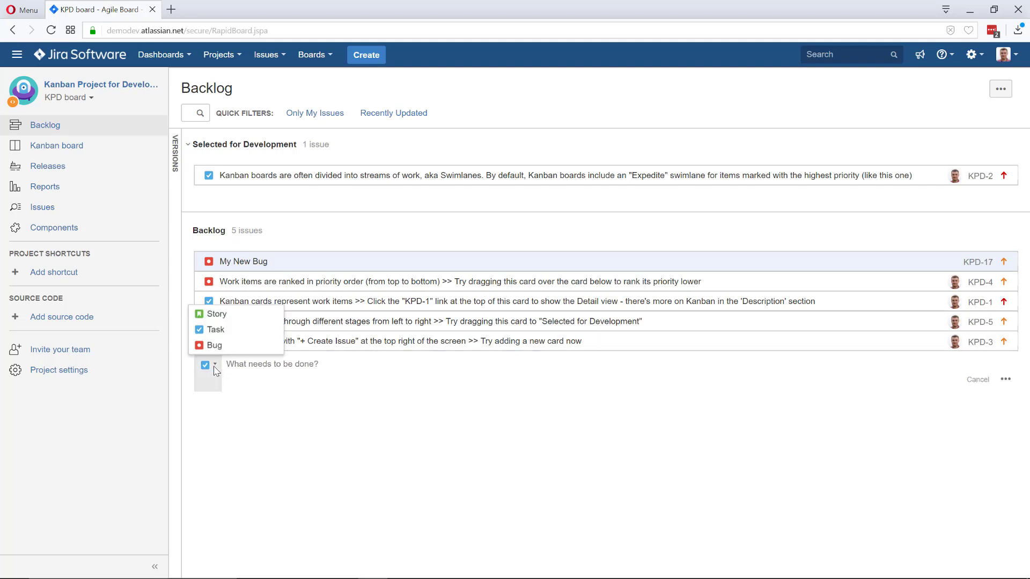
click(211, 316)
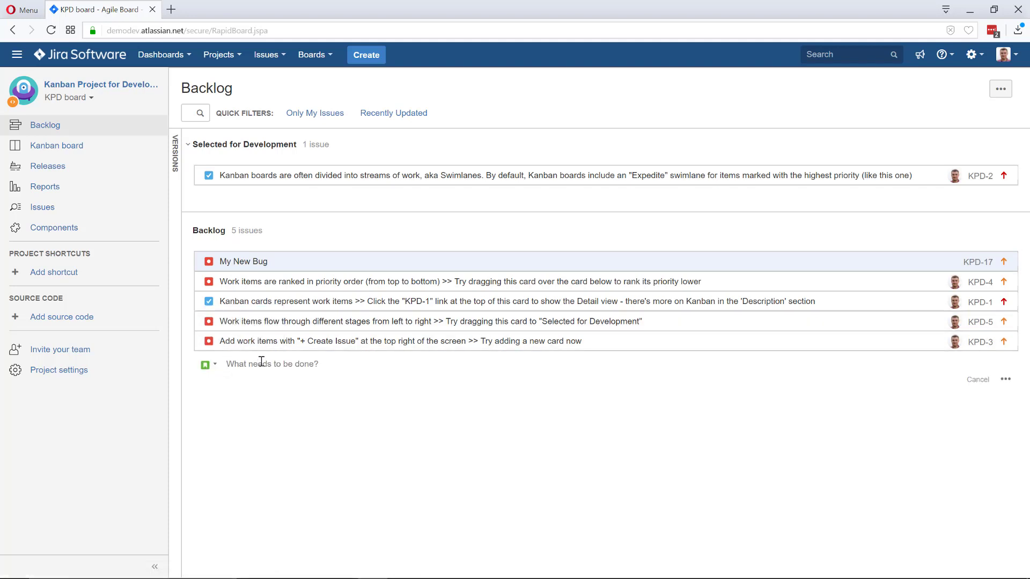
text(user story 1)
key(Return)
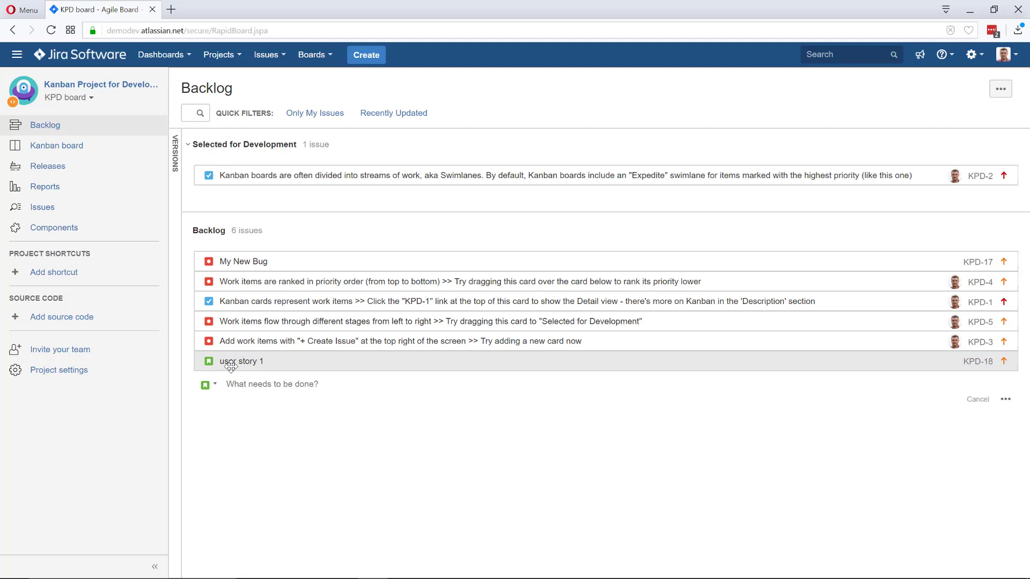
Move user story 1 and My New Bug into Selected for Development.
drag(230, 362, 228, 283)
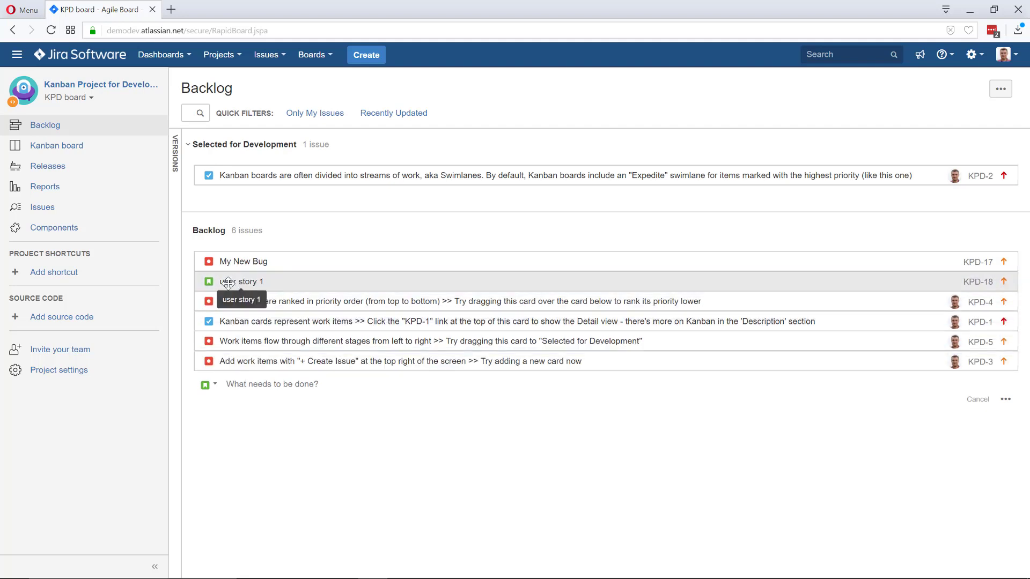
drag(228, 282, 222, 189)
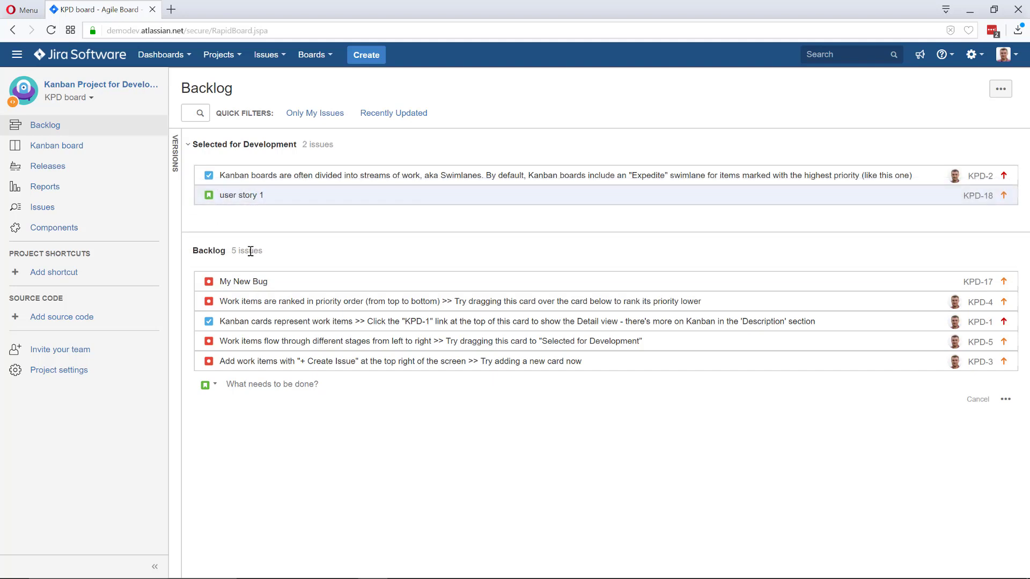
drag(249, 281, 244, 195)
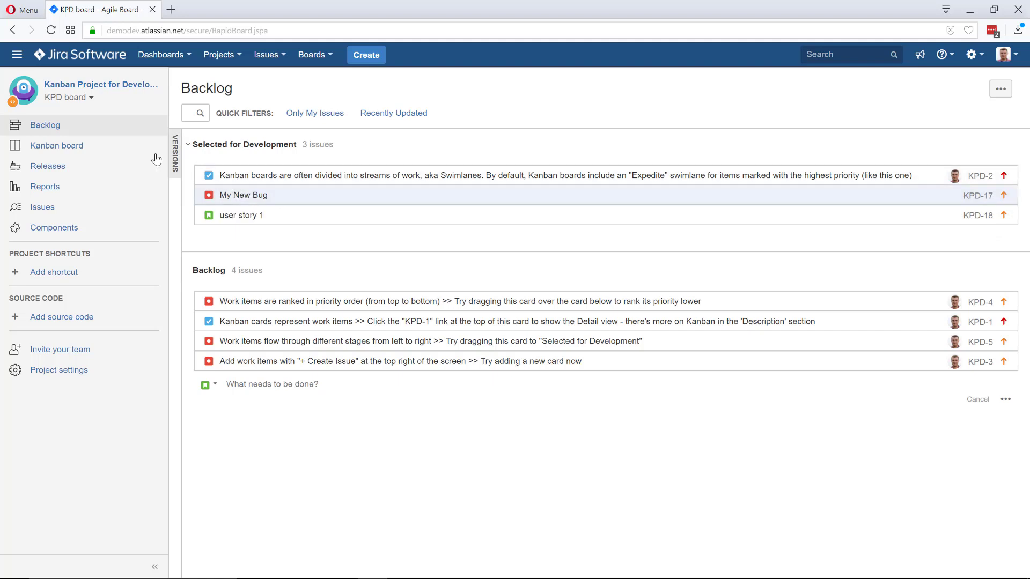
On the board, put My New Bug in In Progress and user story 1 in Done.
click(77, 147)
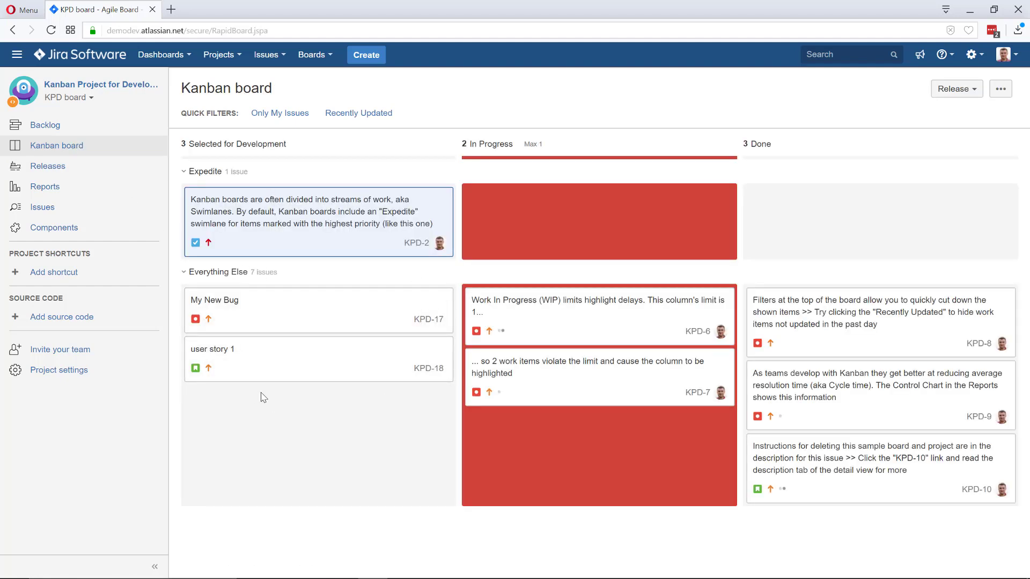
drag(248, 310, 483, 333)
drag(330, 320, 857, 318)
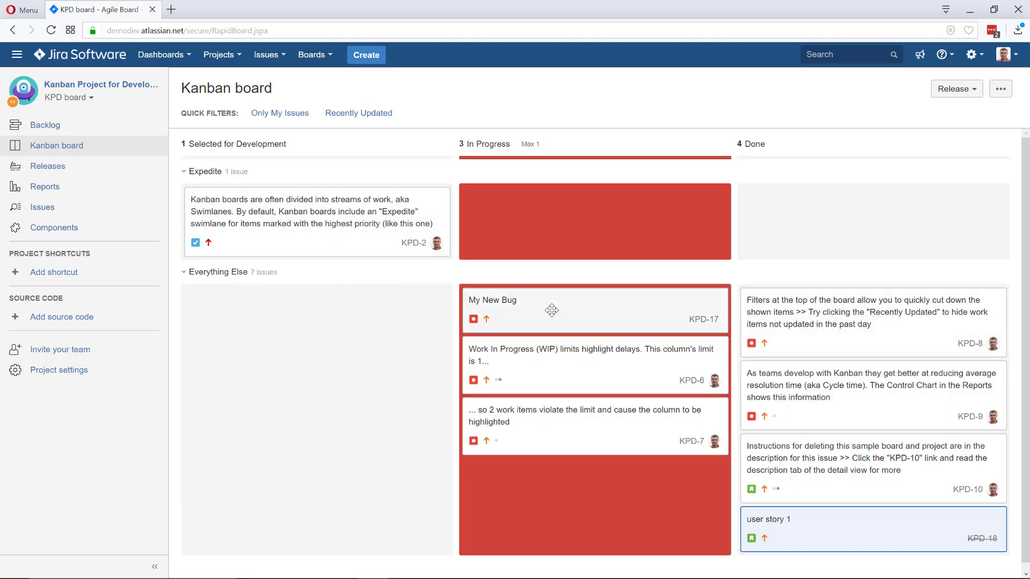
click(86, 125)
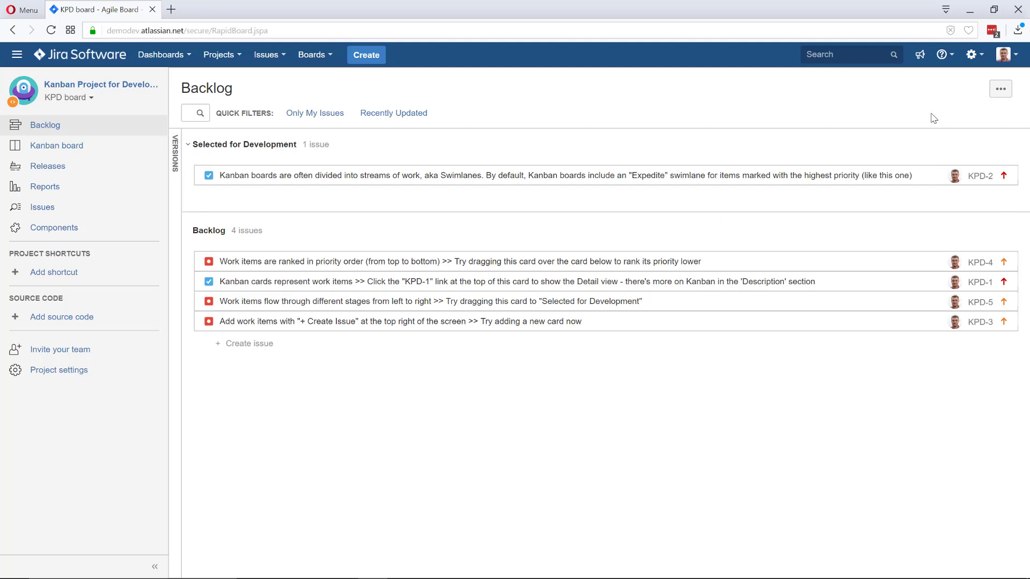
click(68, 147)
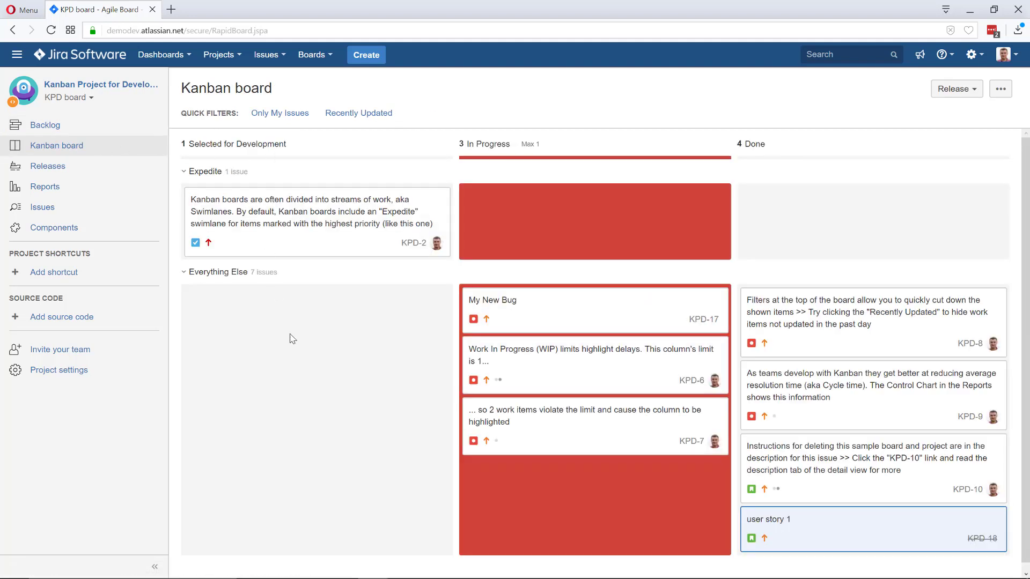
click(47, 126)
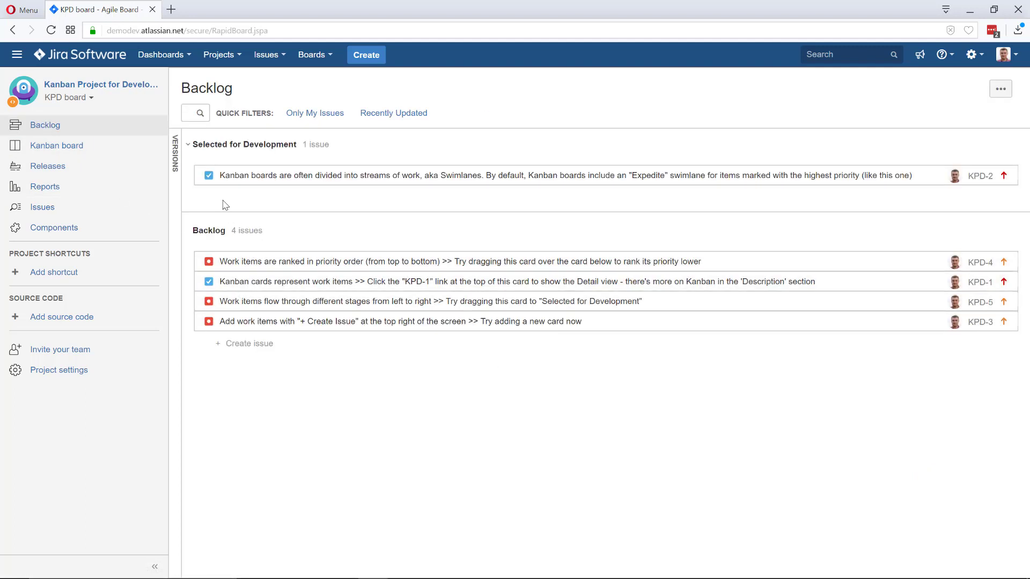
Create a new project version named 1.0.0 in the Versions panel.
click(174, 150)
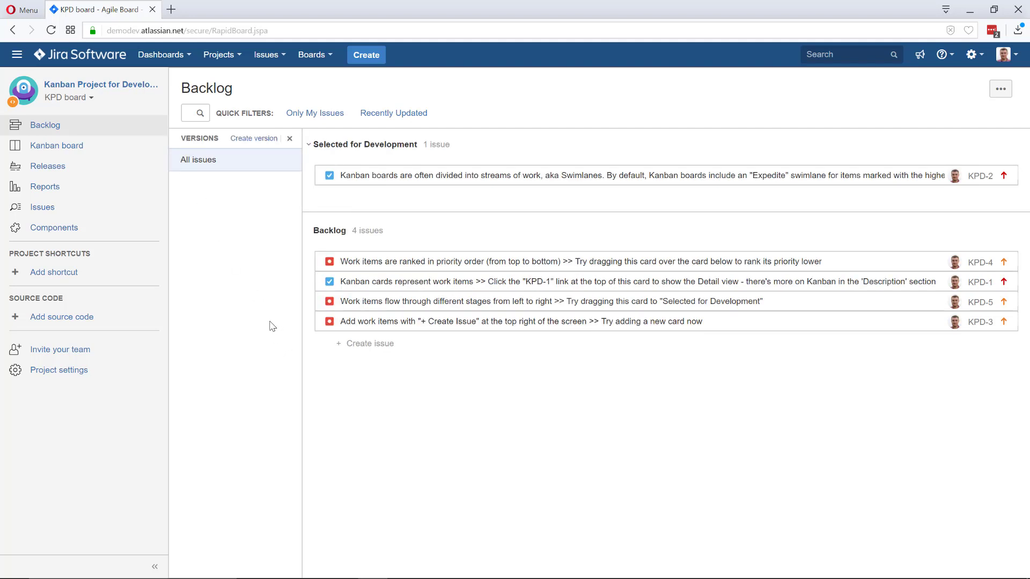
click(242, 140)
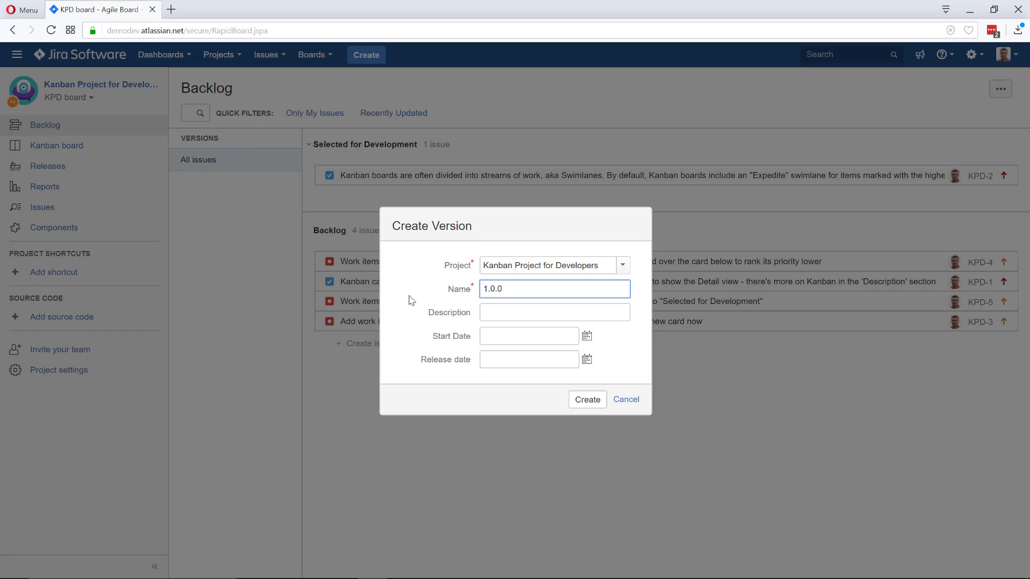
click(587, 399)
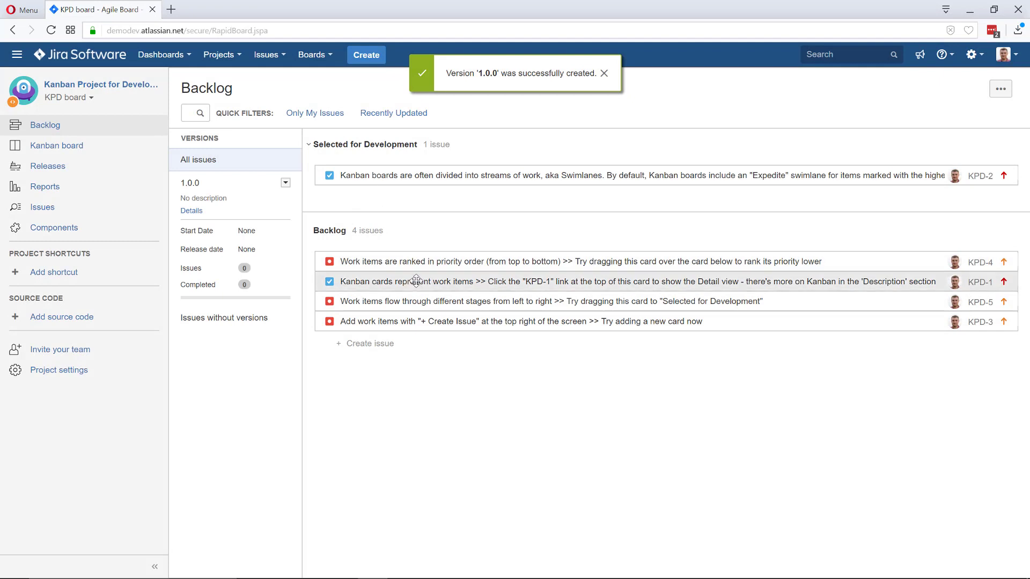
Assign KPD-1 and KPD-3 to version 1.0.0, then return to the Kanban board.
drag(411, 282, 295, 193)
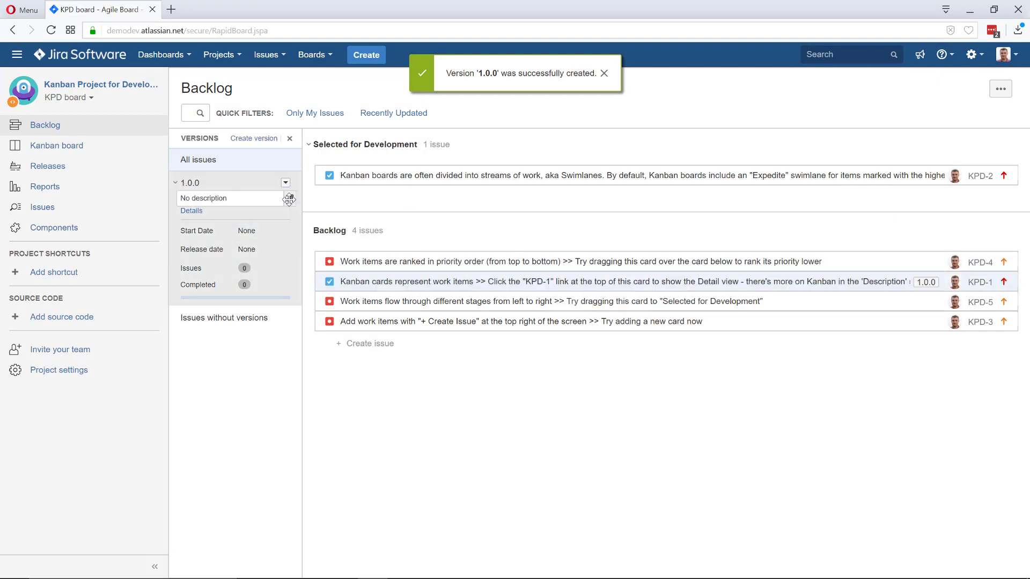
drag(402, 326, 257, 236)
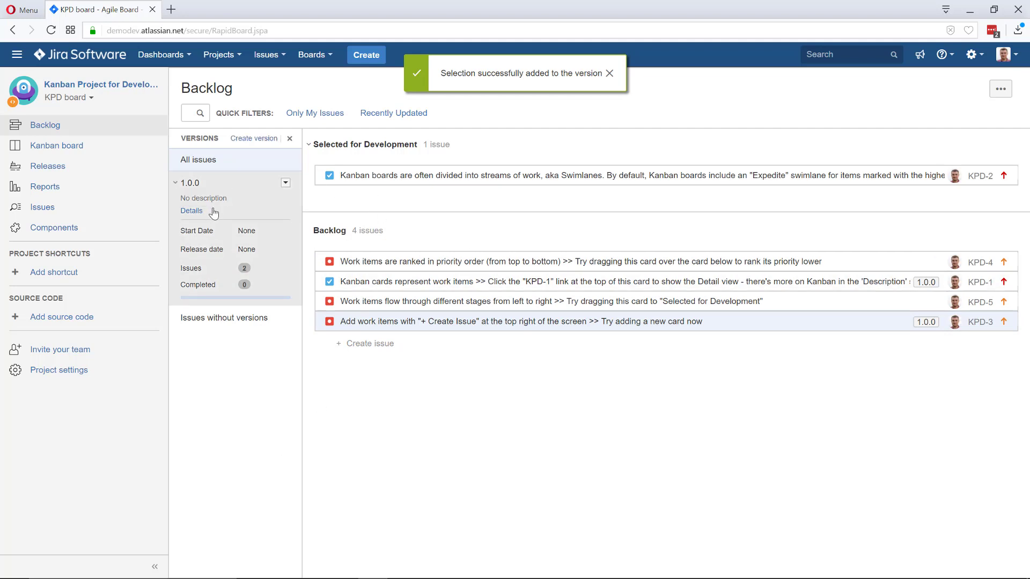
click(88, 150)
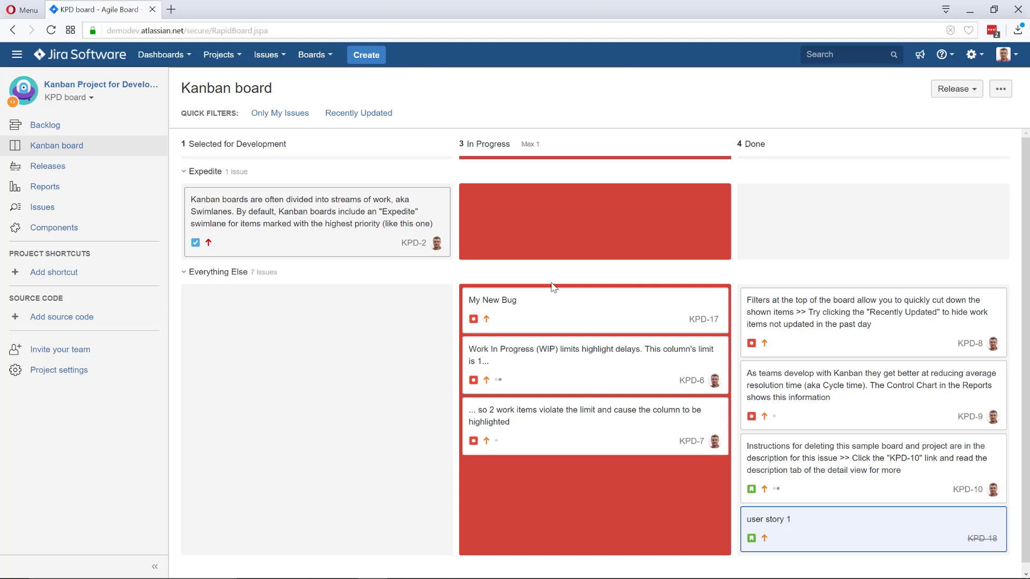
View all fields of My New Bug, close it, and go back to the Backlog.
click(552, 319)
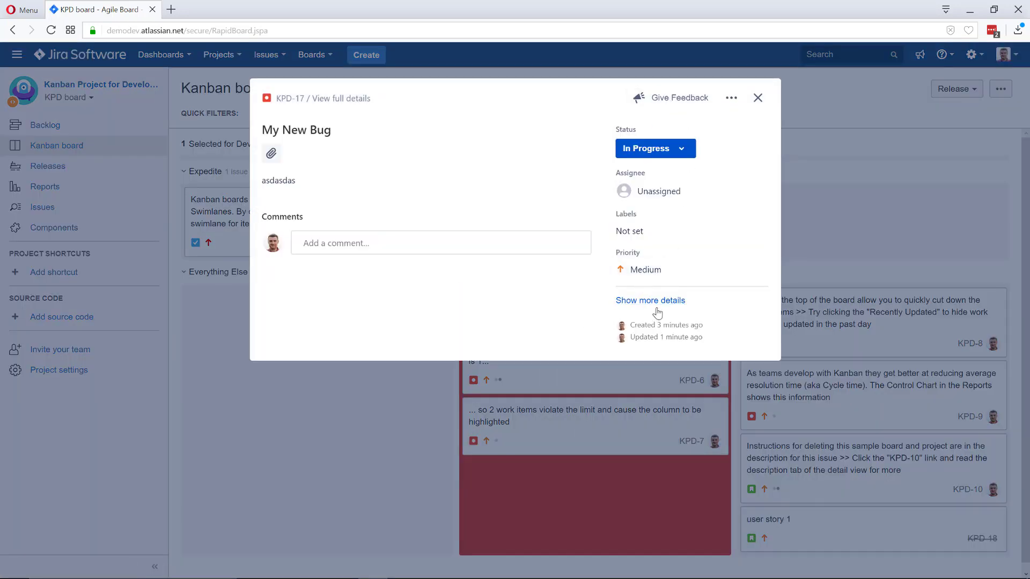
click(657, 307)
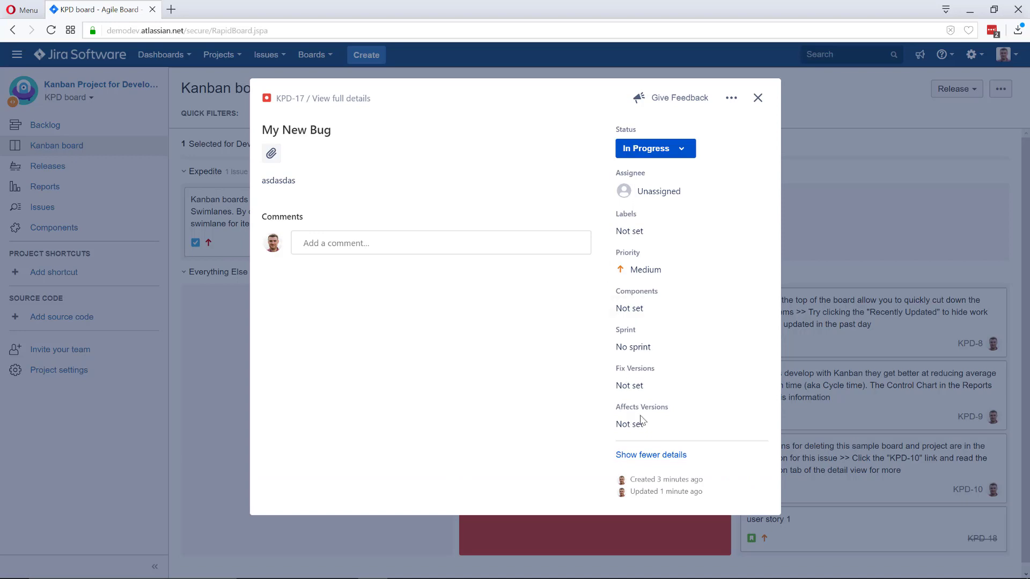
click(757, 97)
click(107, 126)
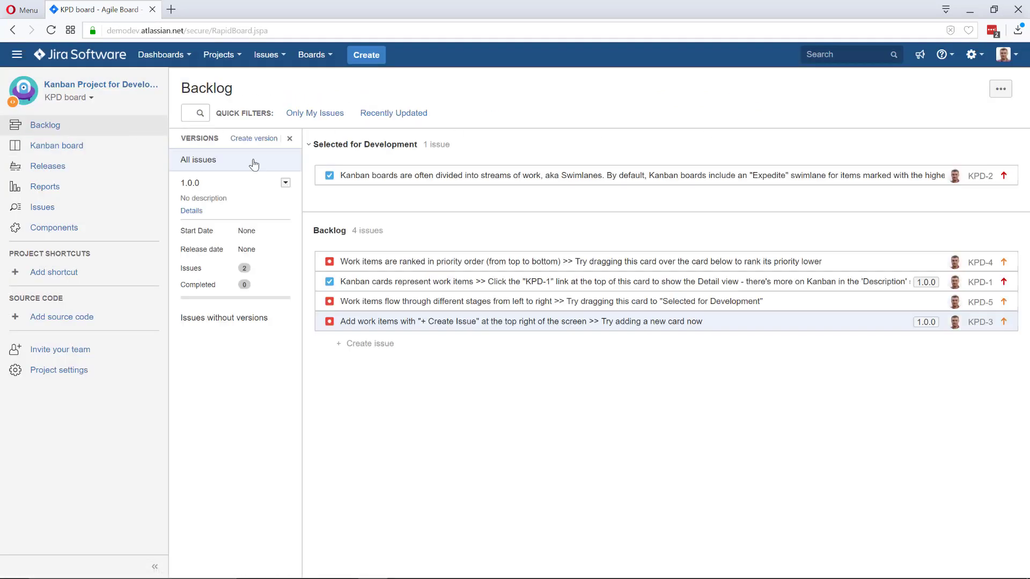
Close the Versions panel so the backlog issues fill the page.
click(290, 138)
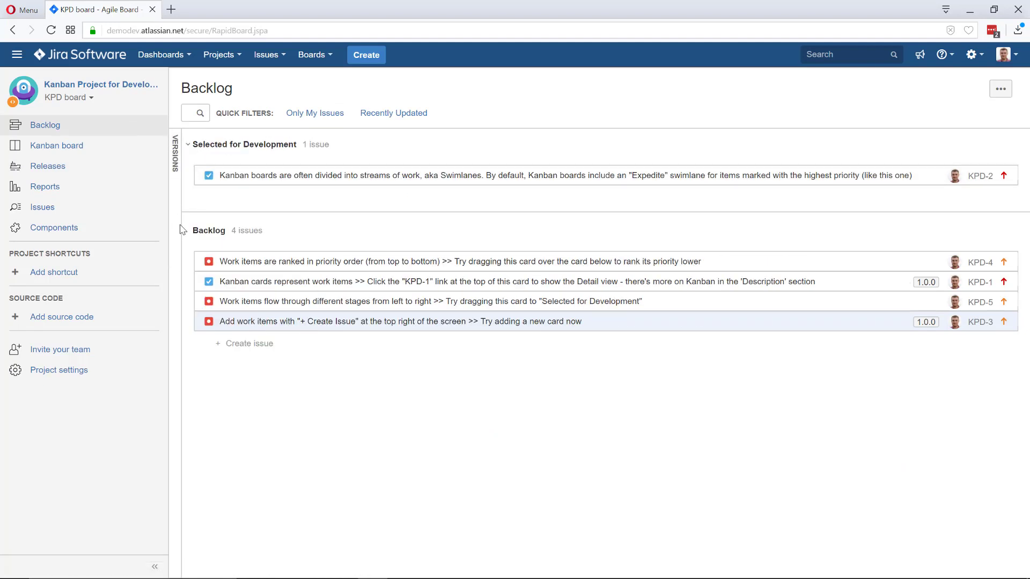